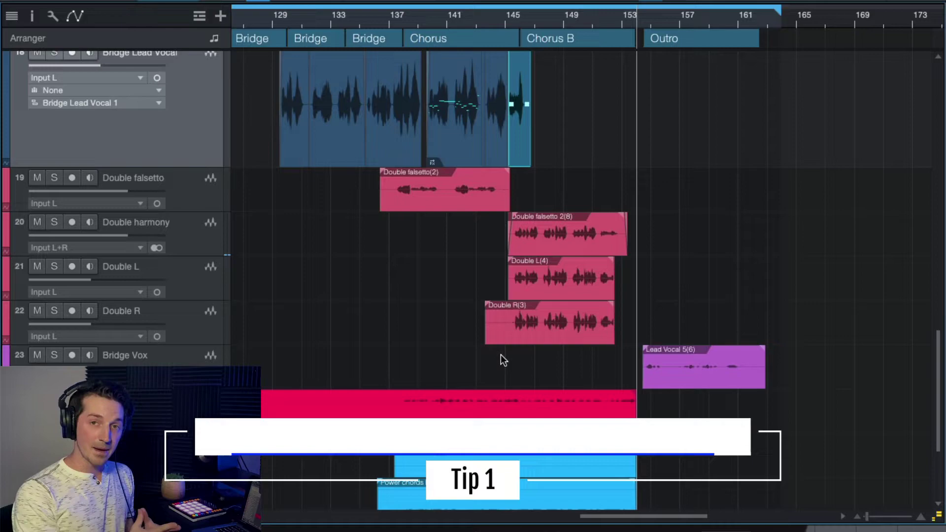
scroll(501, 360, down, 3)
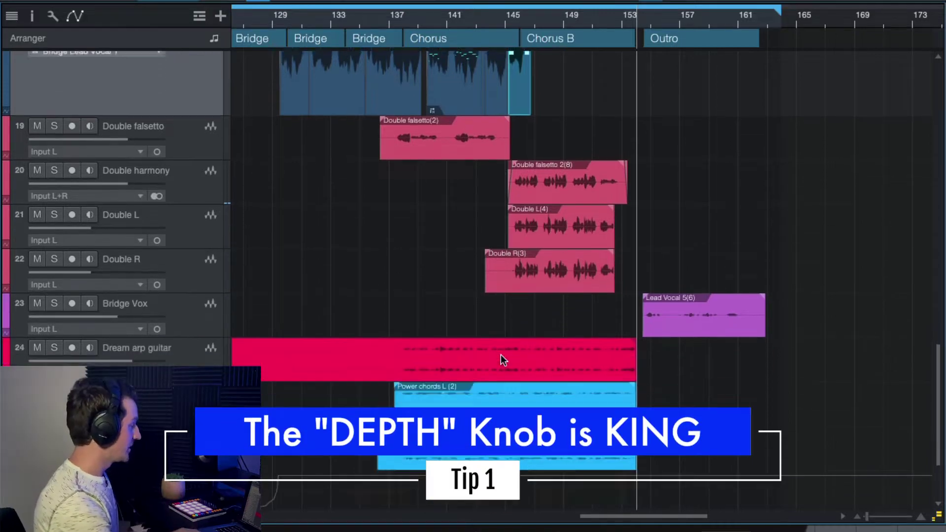
scroll(614, 335, up, 5)
scroll(614, 334, up, 8)
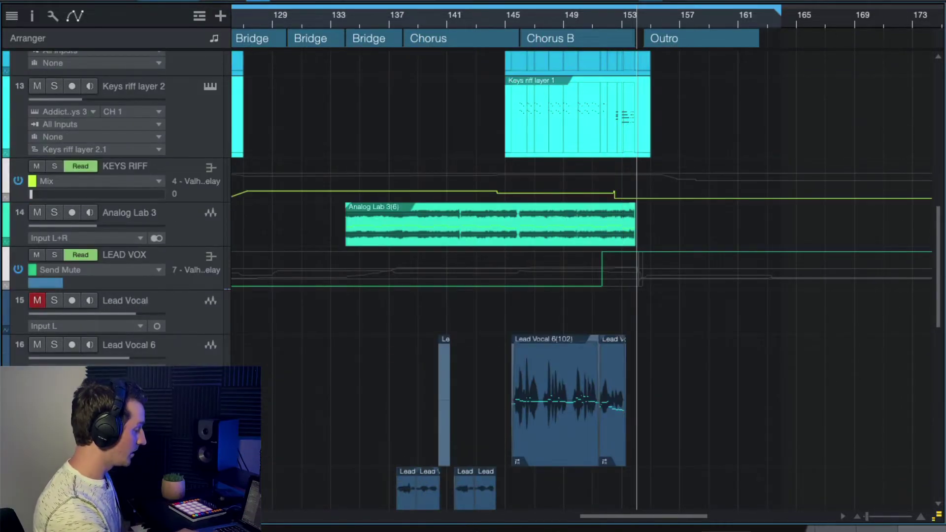
- Show the mixer Console so the KEYS RIFF bus and Analog Lab 3 channels are visible
key(F3)
scroll(403, 209, right, 2)
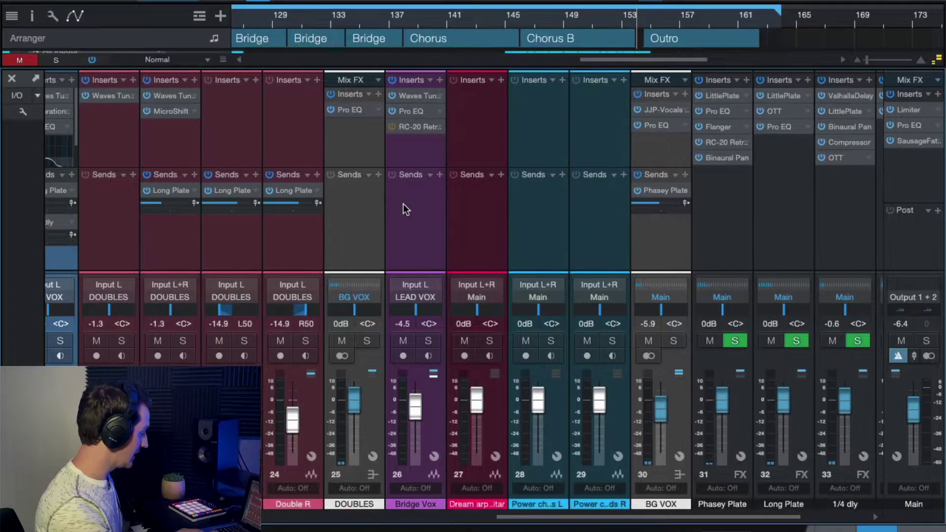
scroll(403, 203, right, 4)
scroll(402, 204, left, 8)
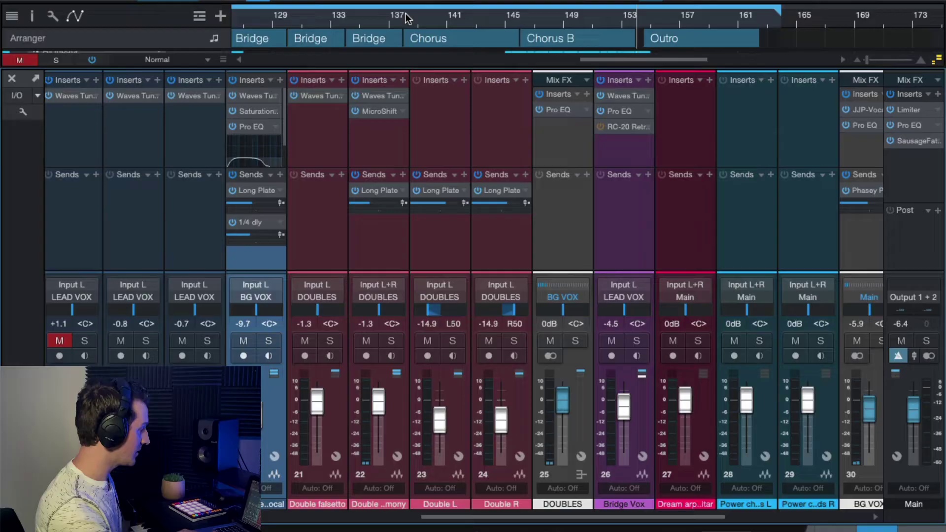
scroll(660, 243, left, 6)
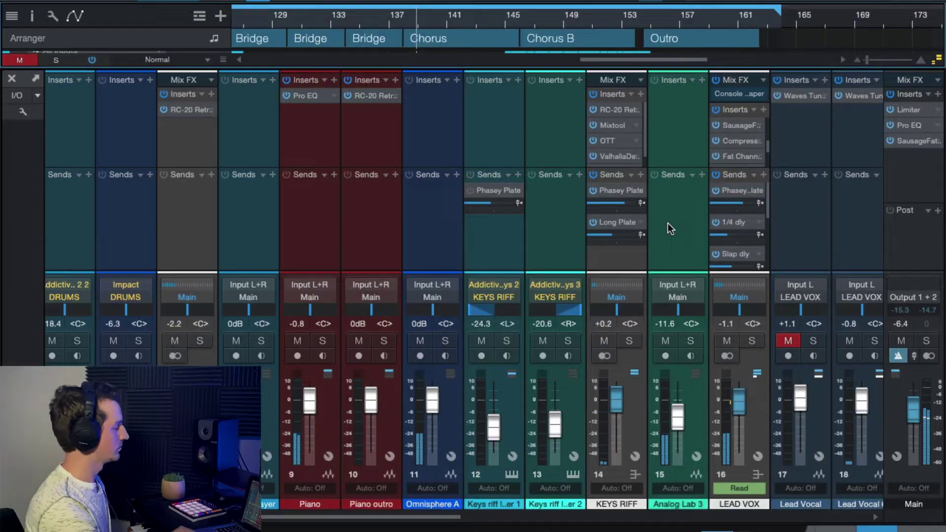
- Bring up OTT from the KEYS RIFF bus inserts and turn its Depth down to 0%
double_click(607, 140)
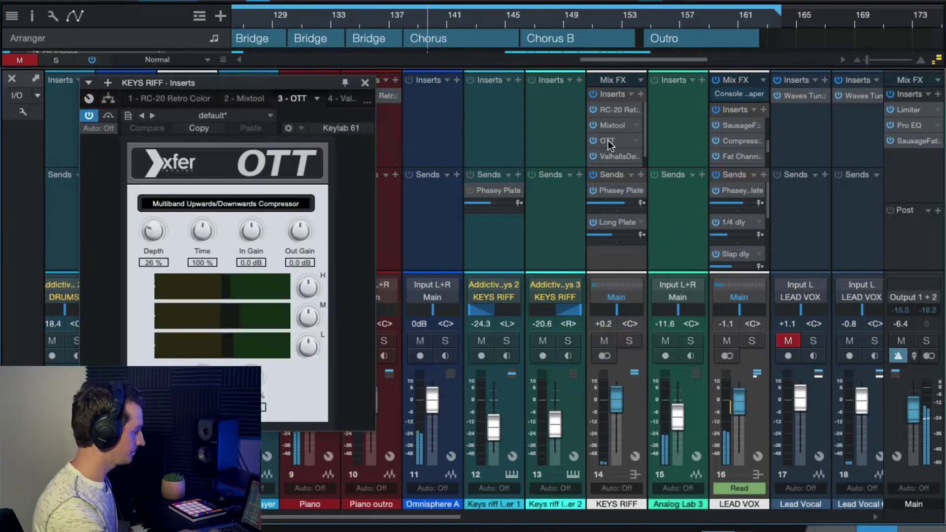
drag(286, 77, 687, 66)
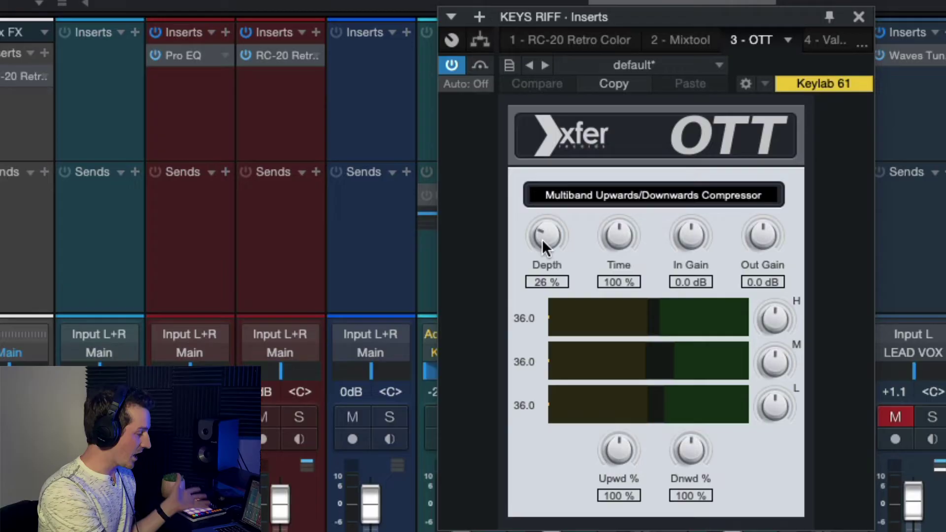
drag(542, 239, 542, 341)
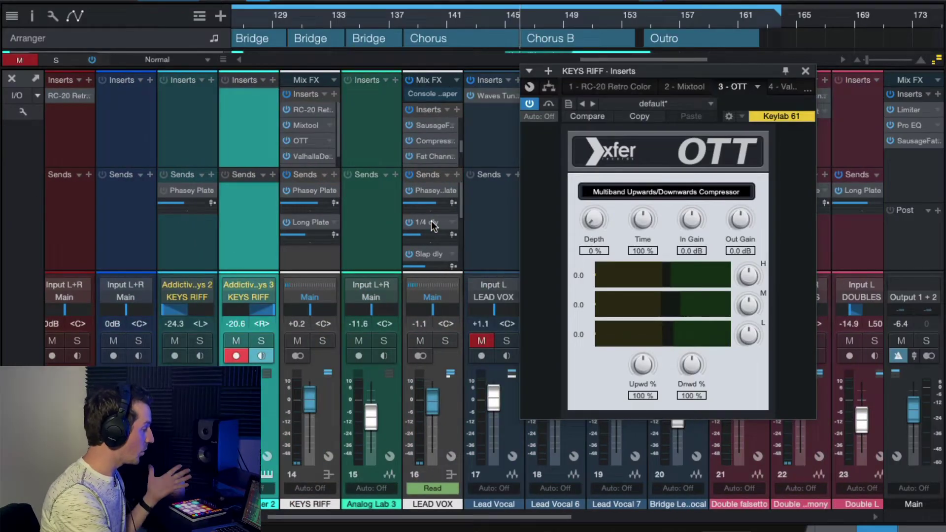
- Solo the KEYS RIFF bus and play the chorus to audition OTT at 0% depth
click(321, 343)
click(320, 258)
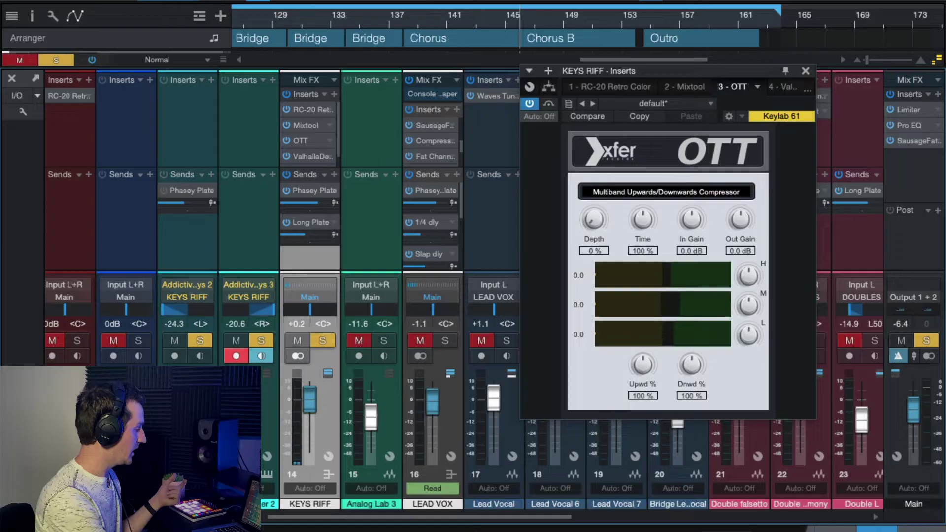
key(space)
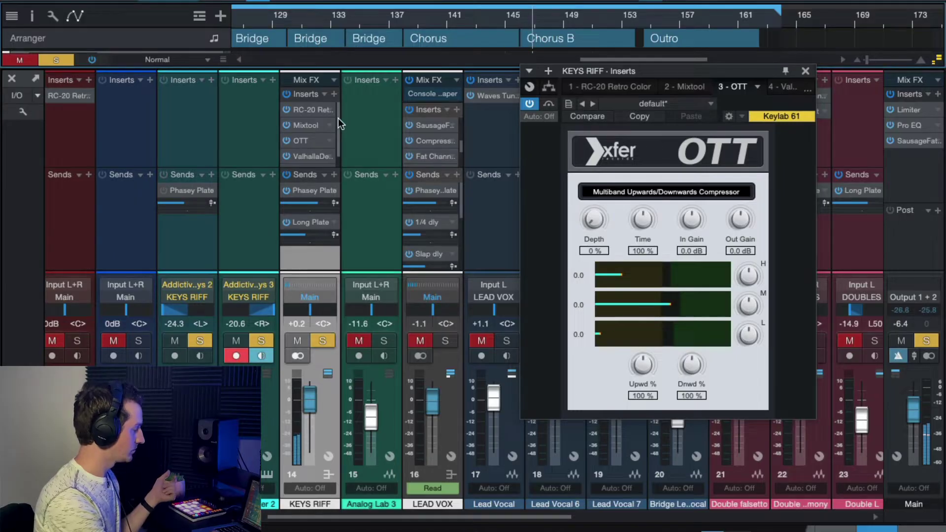
key(space)
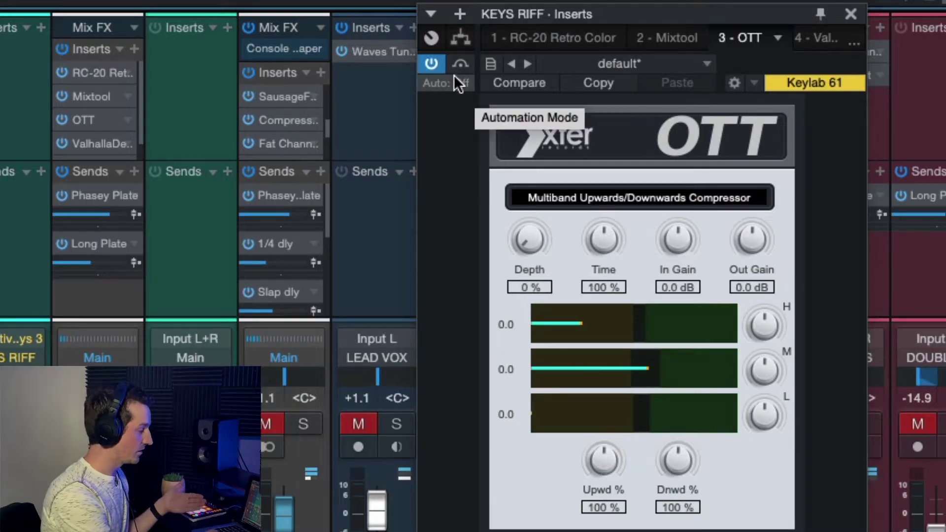
- Sweep OTT's Depth from 100% down through 16% and settle it at 21%
click(436, 65)
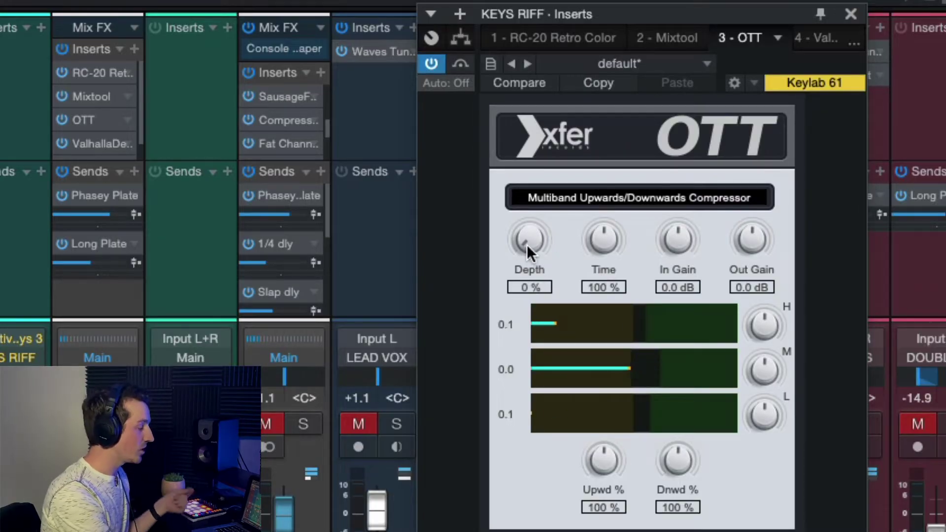
drag(527, 244, 538, 29)
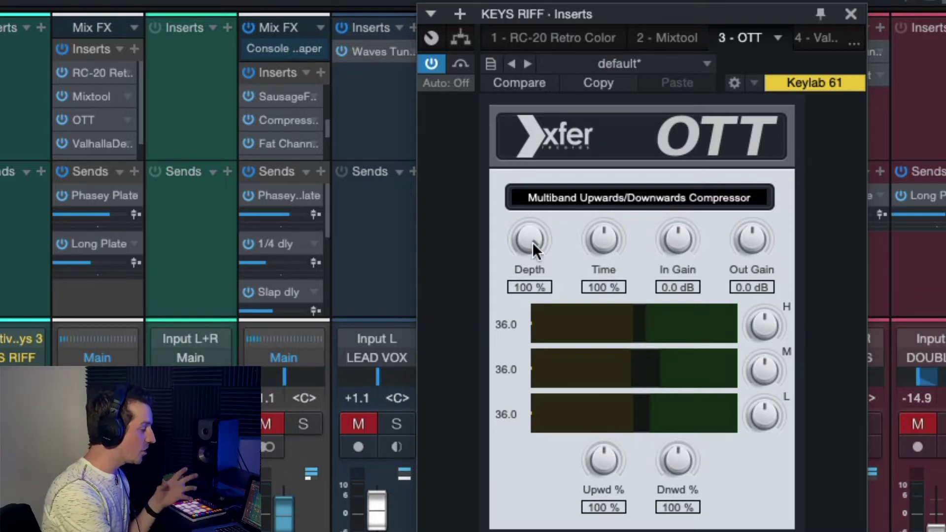
drag(529, 236, 519, 418)
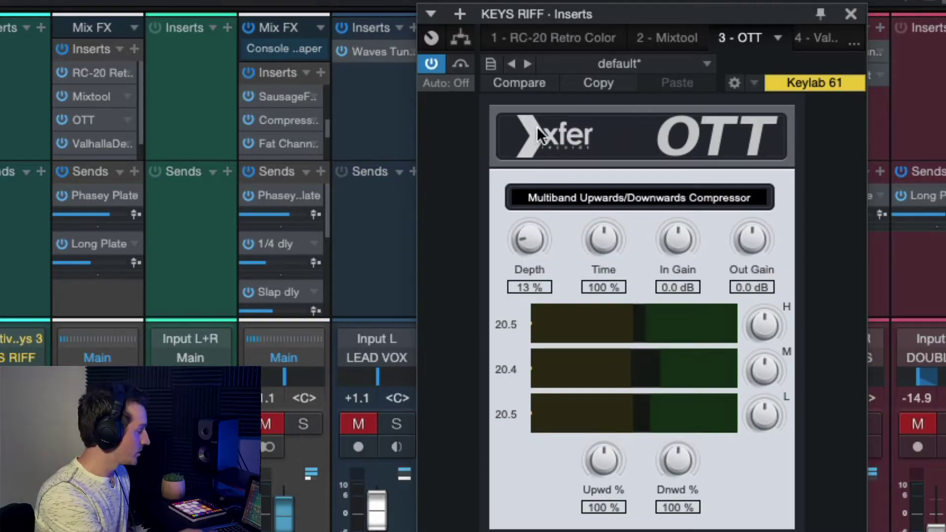
drag(525, 227, 524, 226)
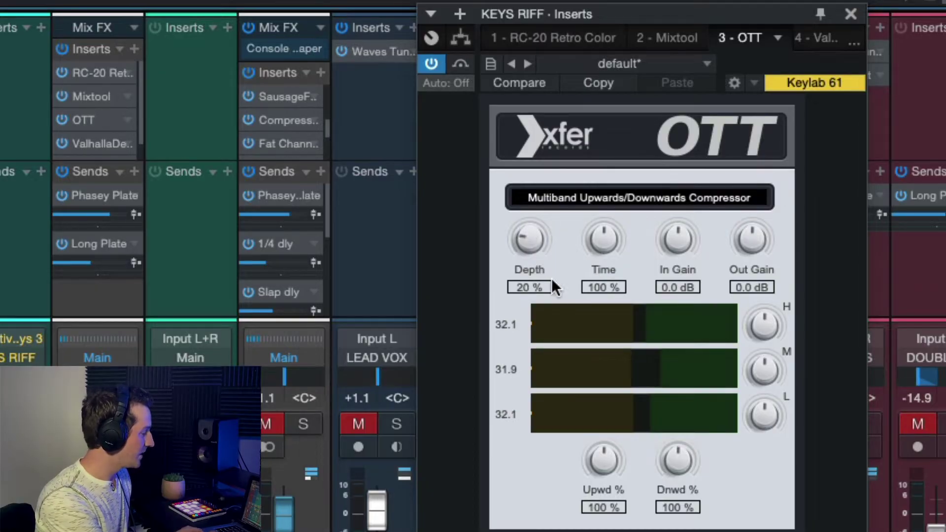
drag(527, 243, 527, 242)
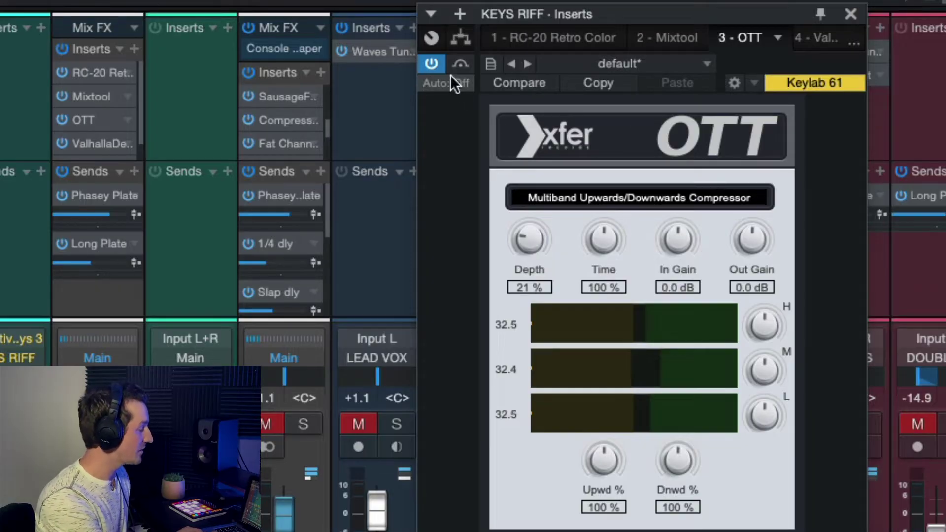
click(435, 60)
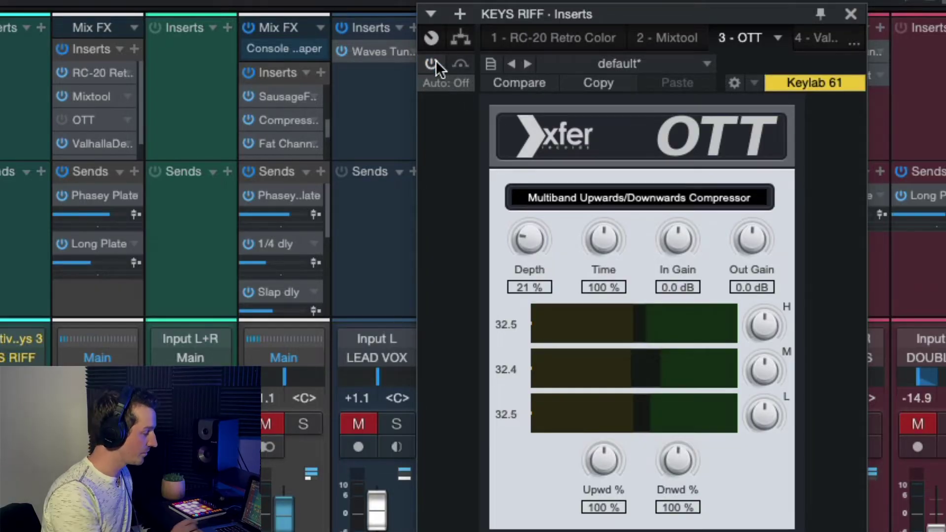
click(436, 60)
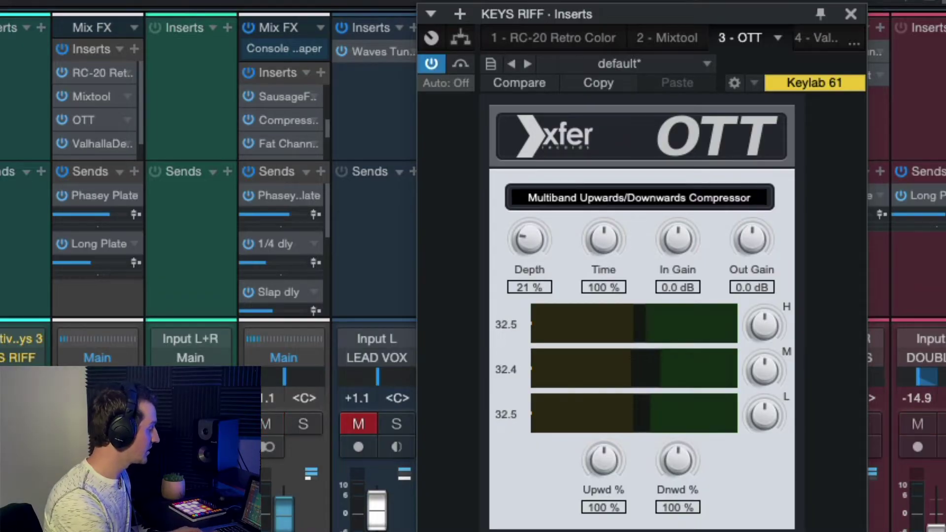
click(431, 64)
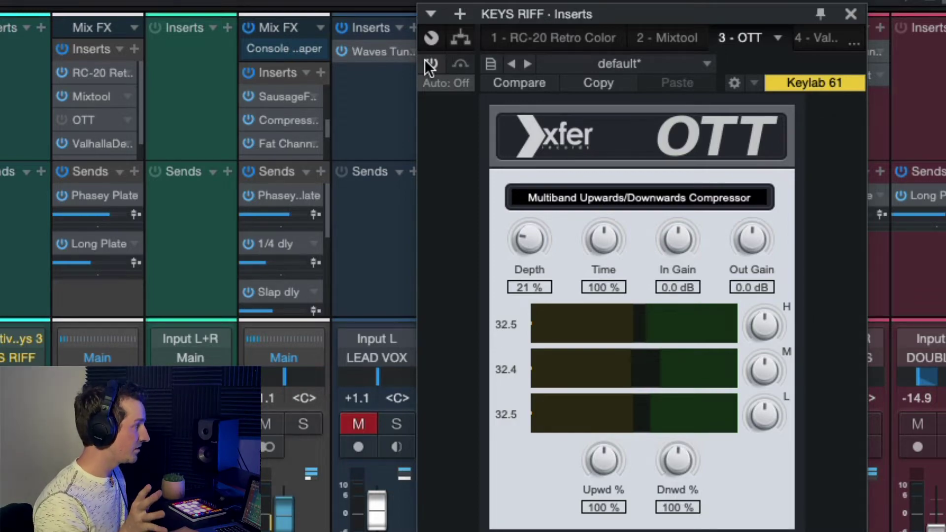
click(428, 64)
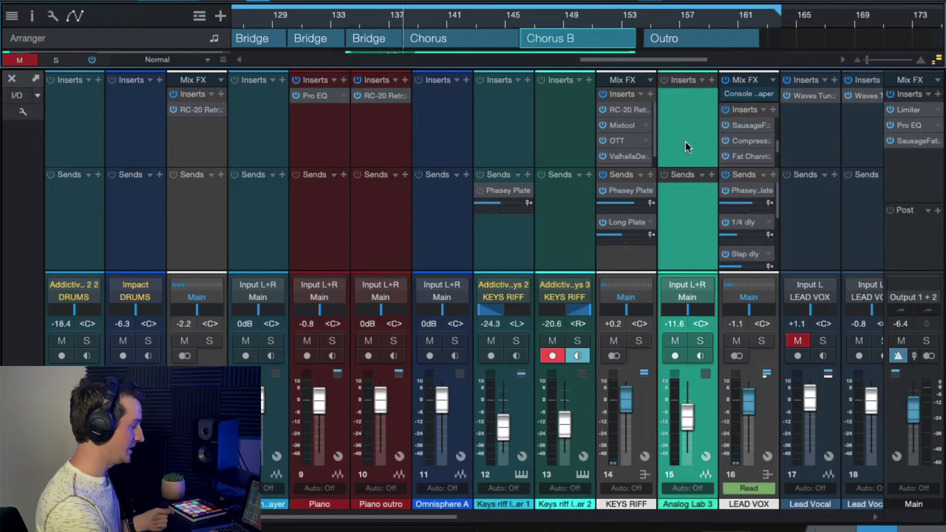
scroll(680, 238, right, 1)
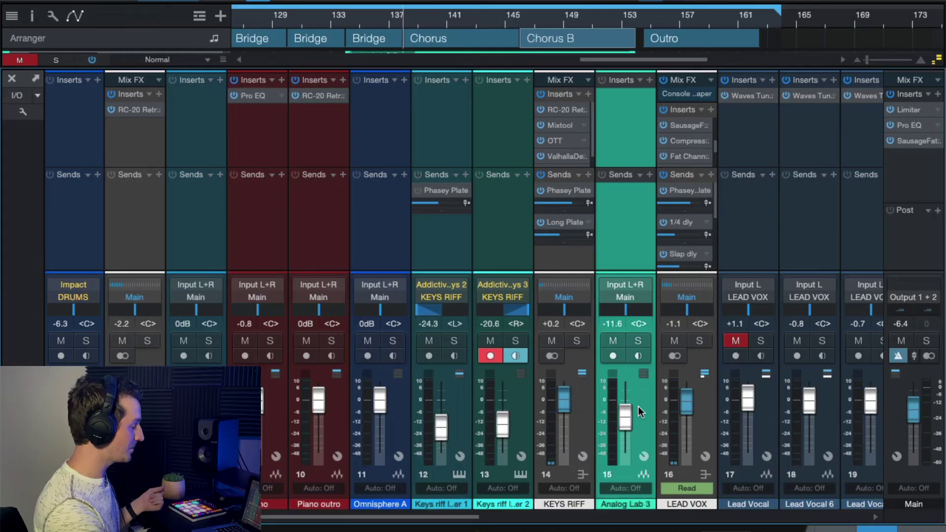
- Move the playhead to around bar 137 and briefly solo the Analog Lab 3 channel
click(403, 20)
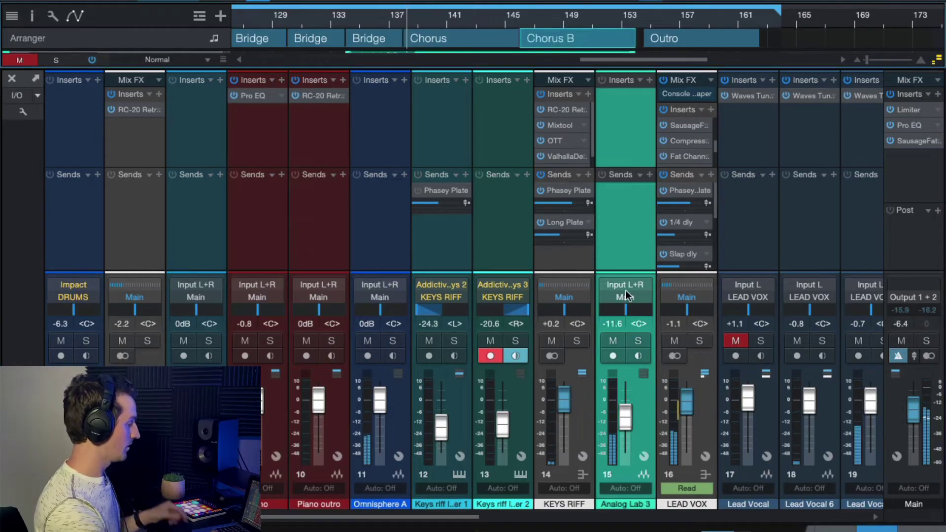
click(640, 341)
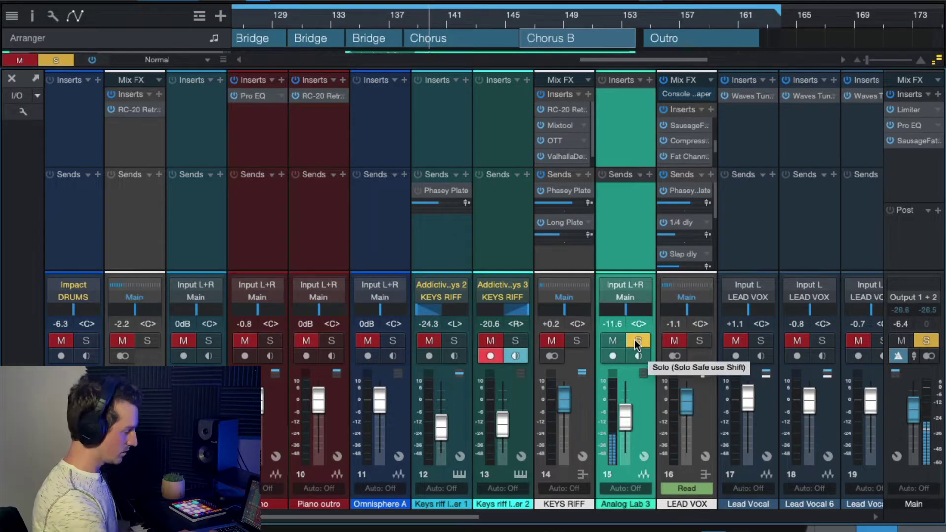
click(637, 341)
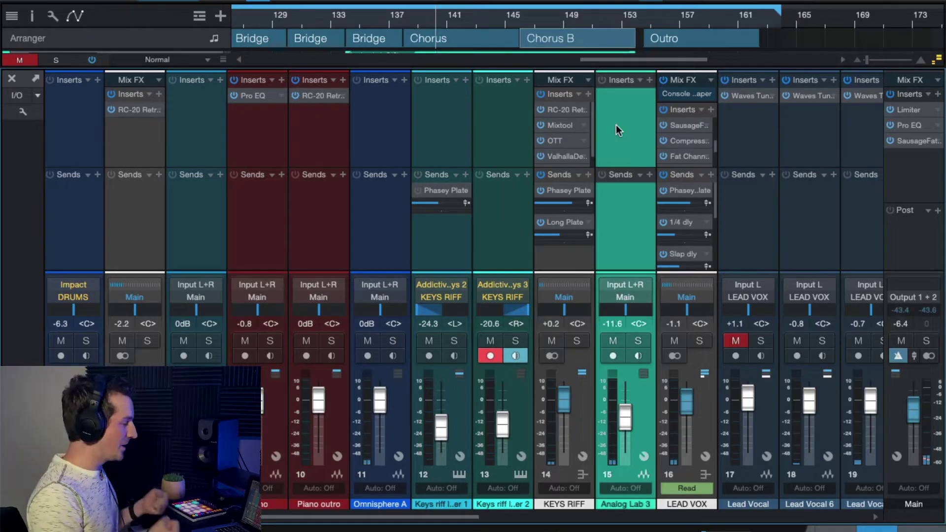
- Insert Xfer OTT on Analog Lab 3, play from bar 137 and set Depth to about 50%
click(650, 79)
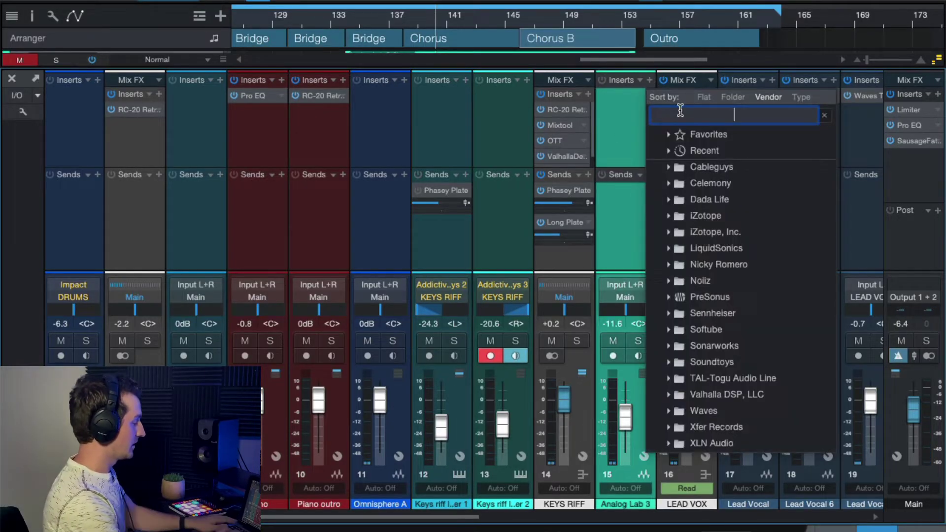
text(ott)
double_click(667, 164)
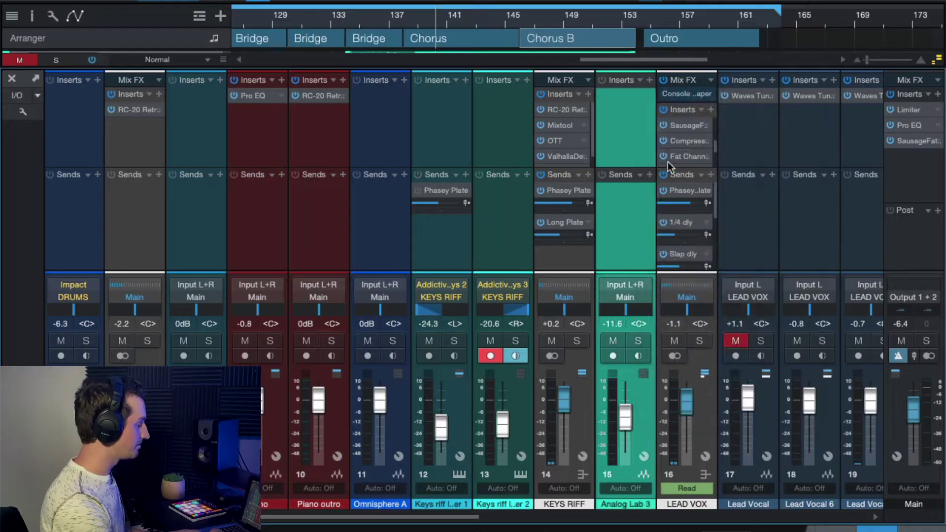
drag(711, 83, 481, 82)
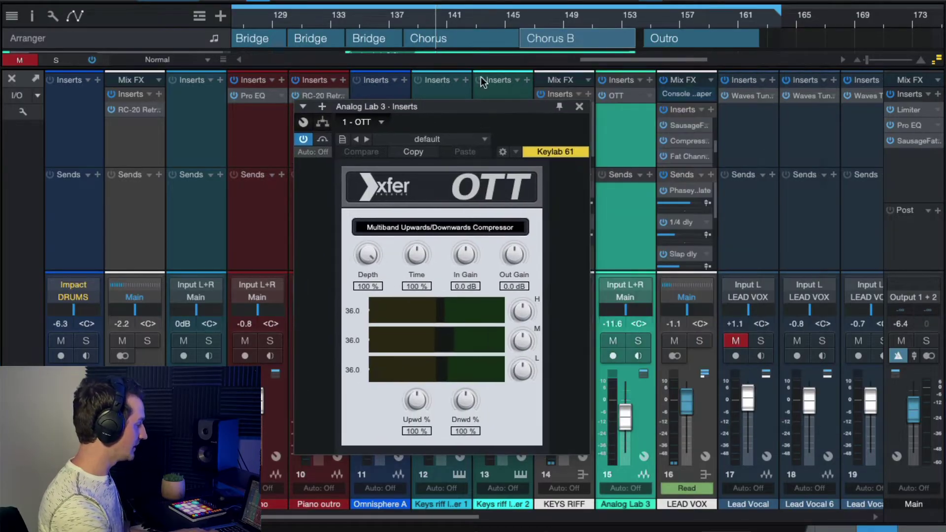
click(405, 21)
key(space)
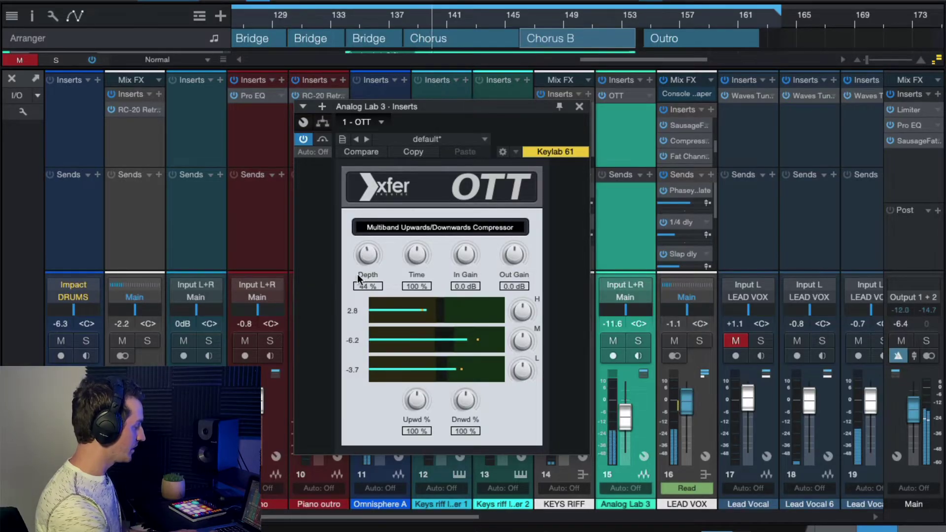
drag(472, 106, 416, 100)
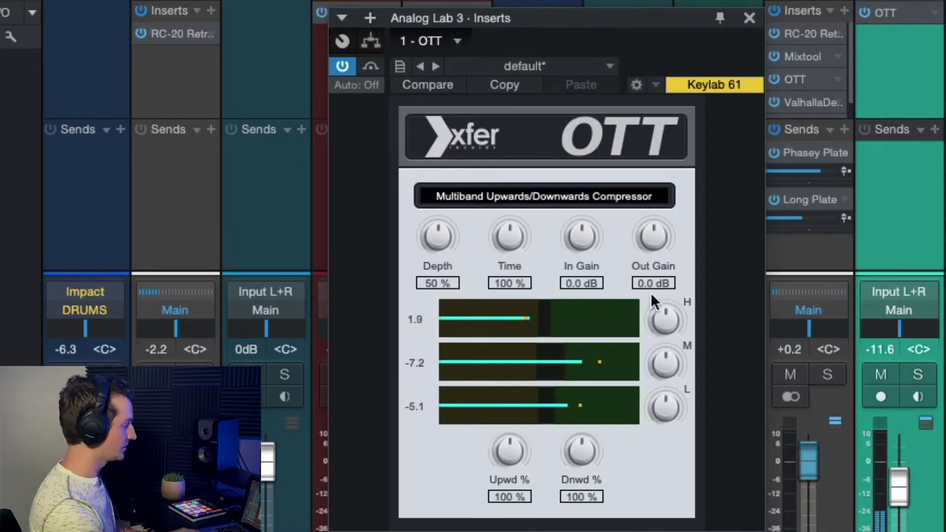
- Compare the keys with OTT bypassed and active, including with Analog Lab 3 soloed
click(342, 66)
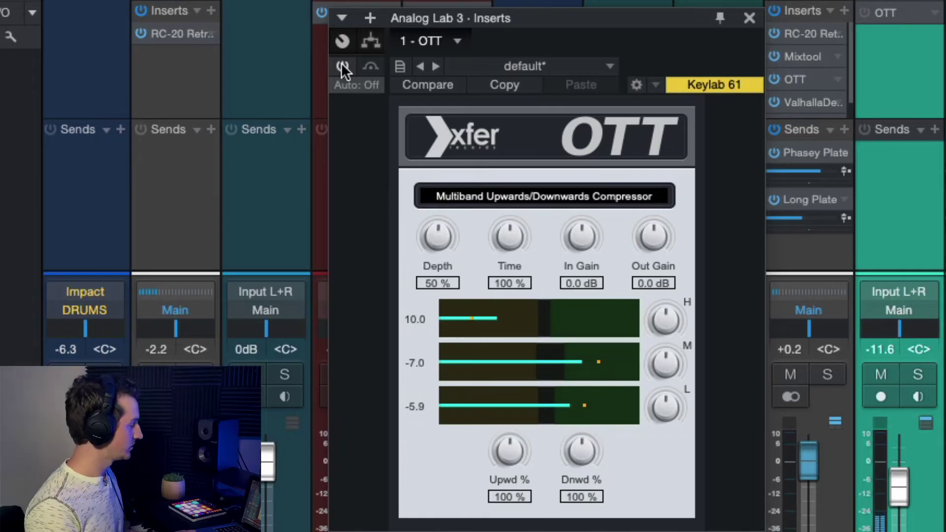
click(342, 66)
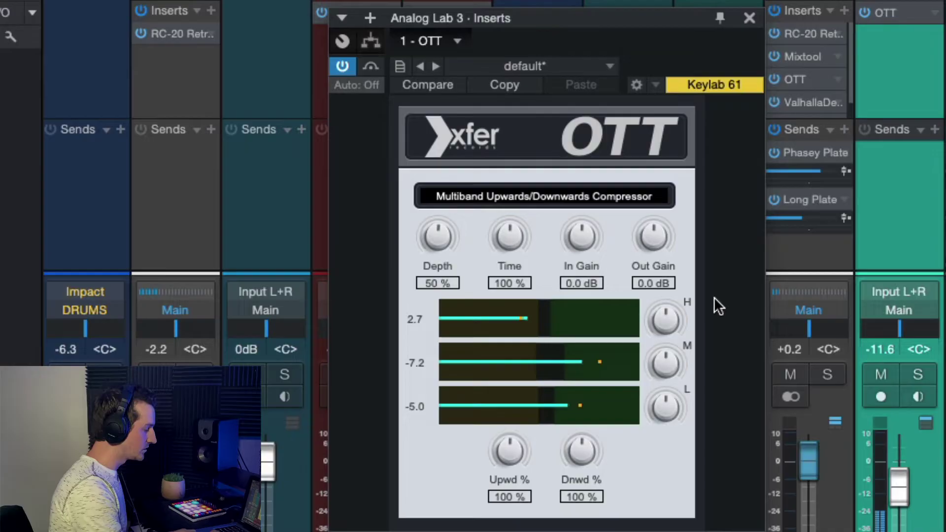
click(916, 376)
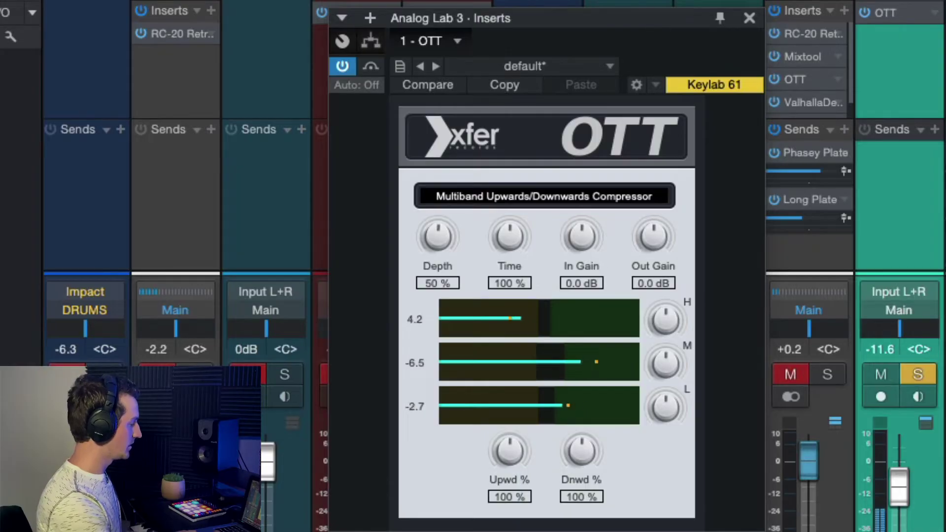
click(347, 66)
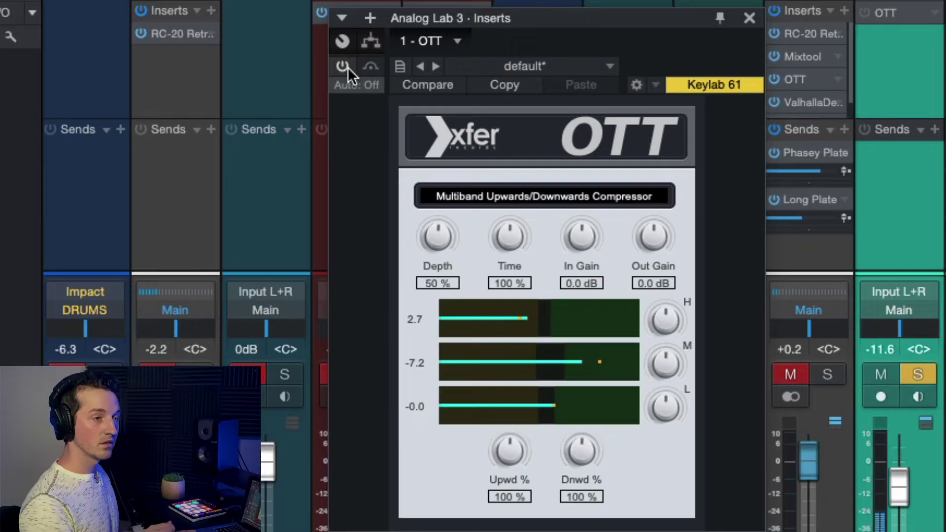
click(348, 67)
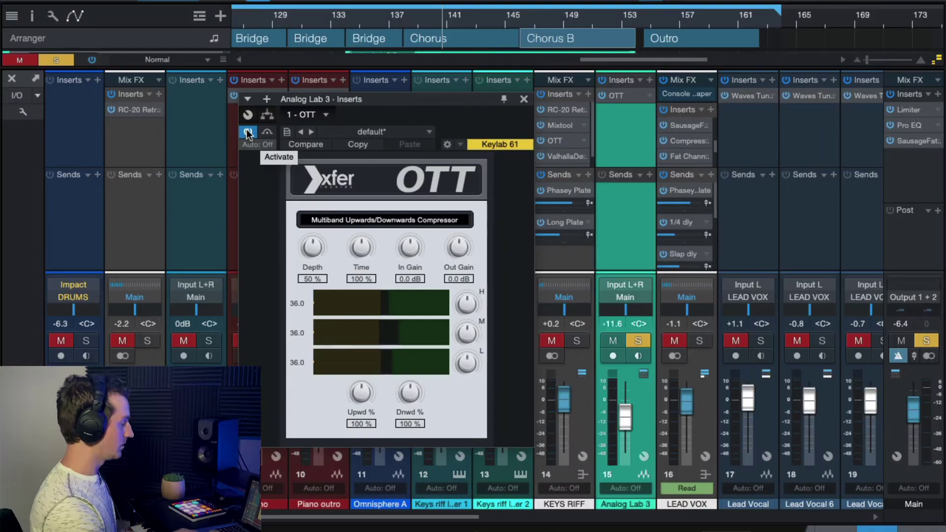
- Remove OTT from Analog Lab 3, clear the solo and select the BG VOX bus
click(524, 99)
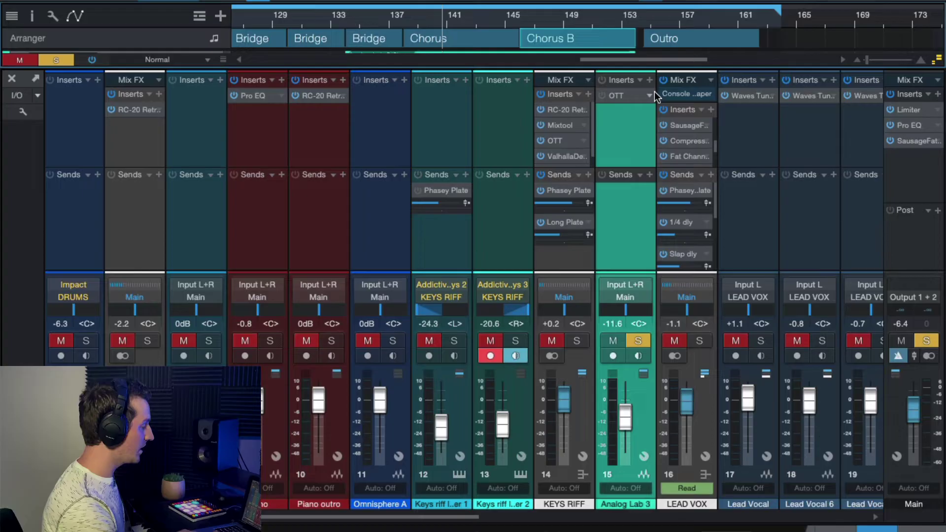
right_click(650, 94)
click(673, 245)
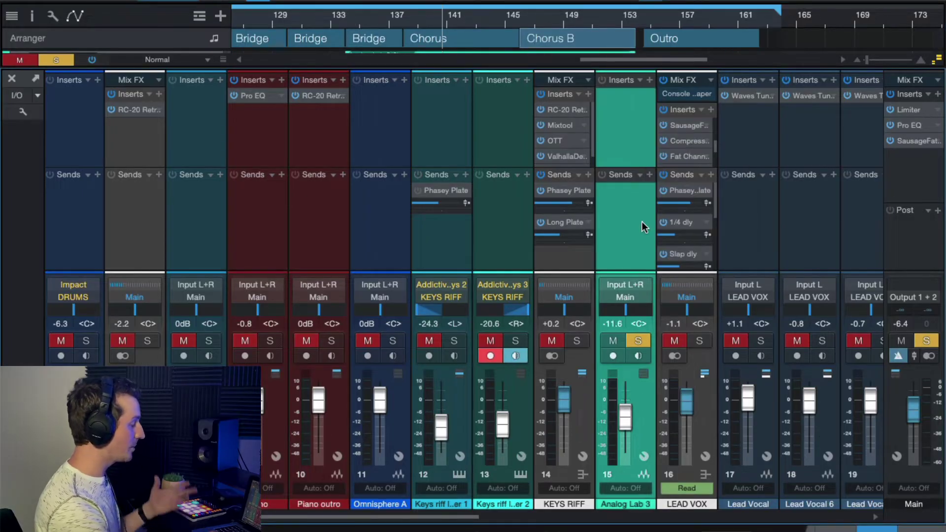
scroll(642, 221, right, 4)
click(429, 342)
scroll(652, 232, right, 4)
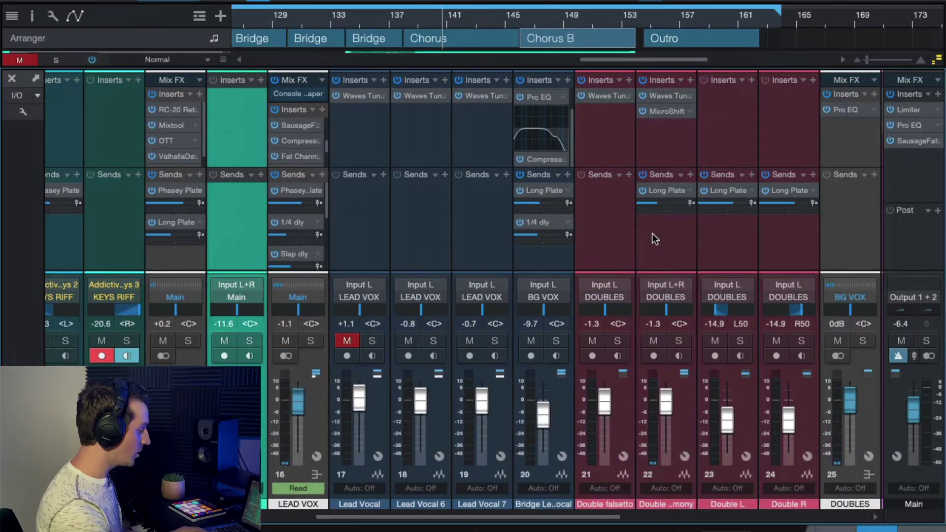
scroll(652, 233, right, 2)
scroll(652, 233, right, 2)
scroll(653, 234, right, 4)
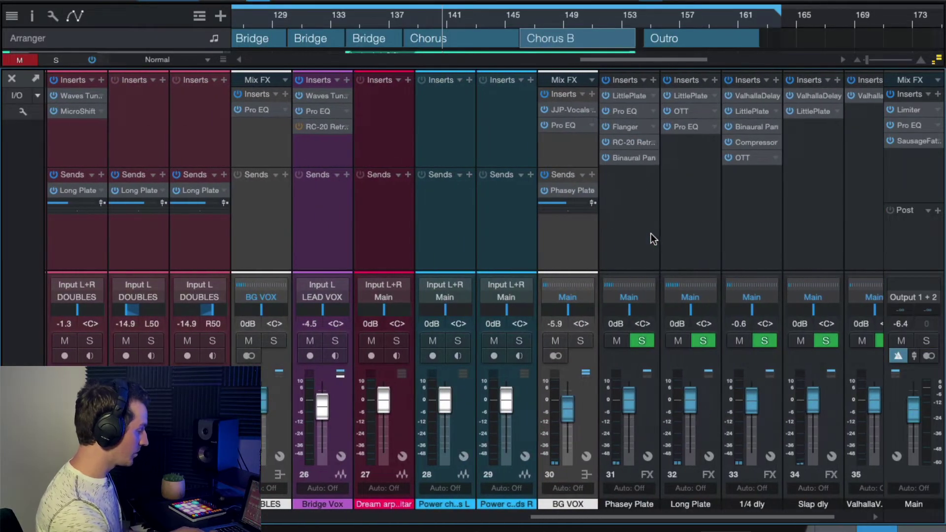
click(572, 232)
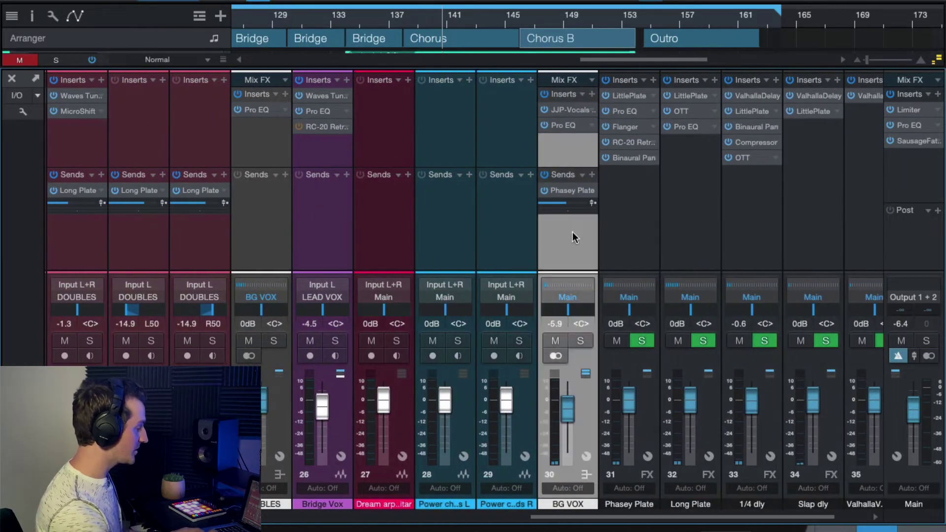
- Insert Xfer OTT on the BG VOX bus and lower its Depth to 41%
click(594, 92)
text(ott)
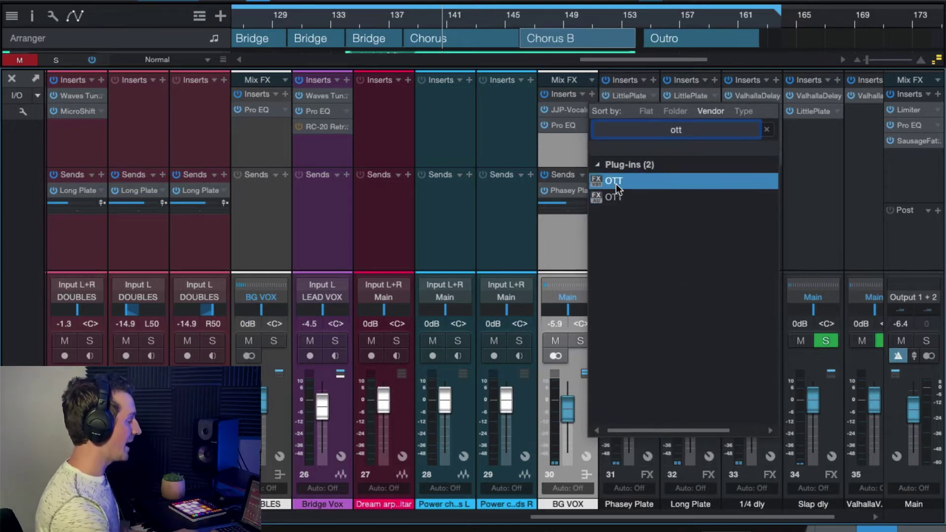
click(615, 183)
drag(454, 240, 447, 359)
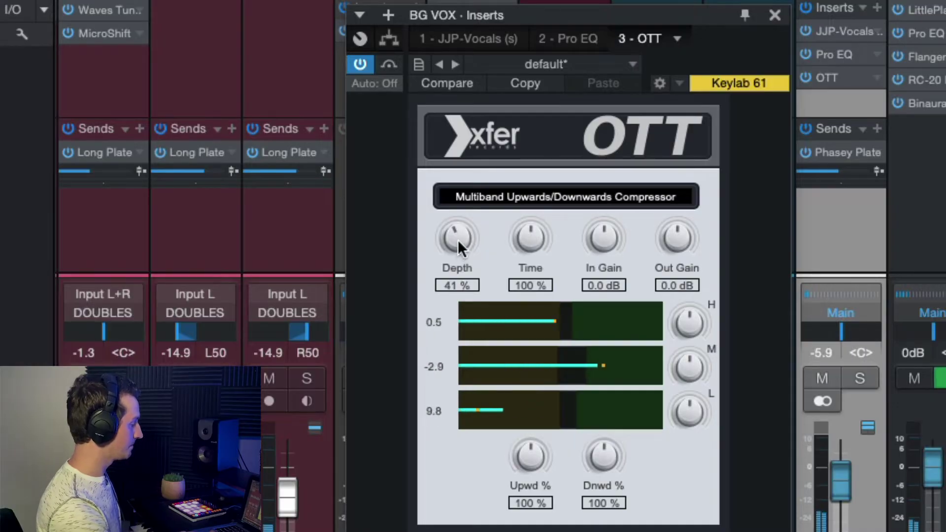
- Sweep the BG VOX OTT Depth up and back down, settling at a subtle 26%
drag(458, 240, 461, 93)
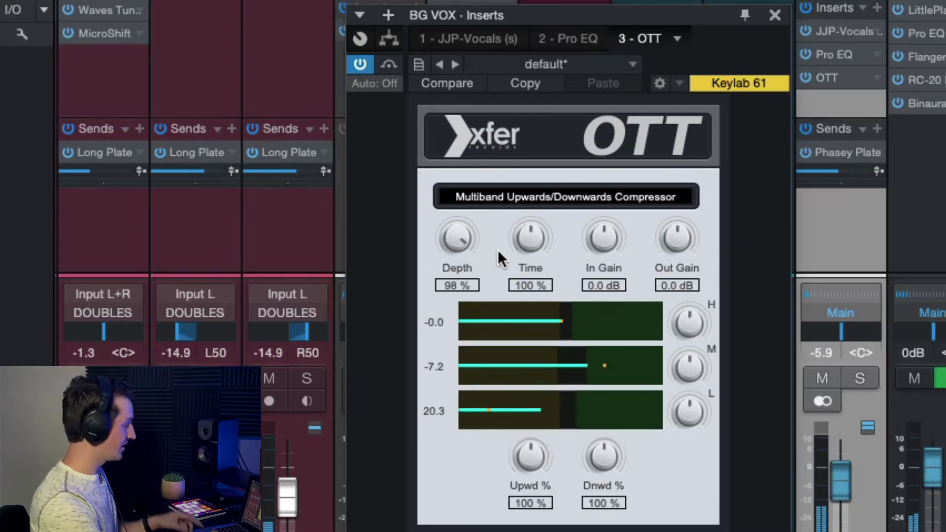
drag(453, 239, 456, 342)
drag(455, 395, 451, 395)
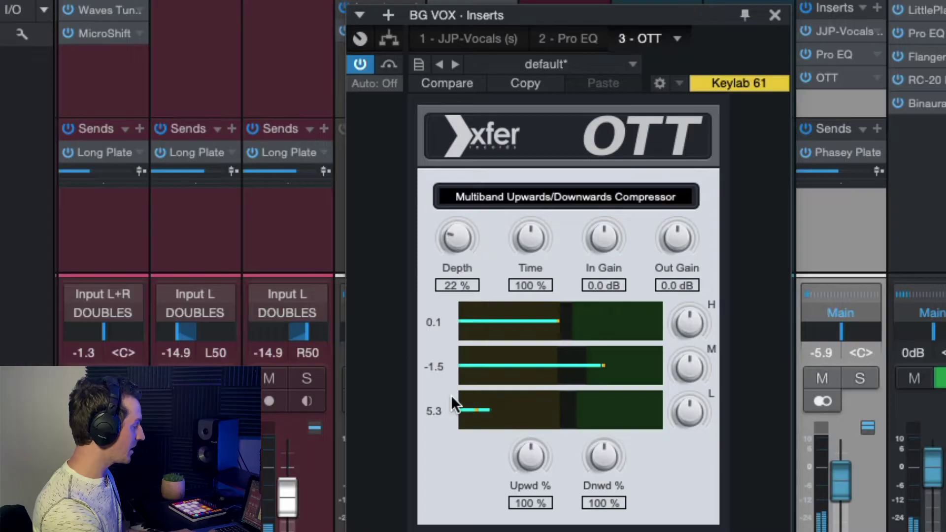
- Compare the backing vocals with OTT bypassed and active, including with BG VOX soloed
click(358, 64)
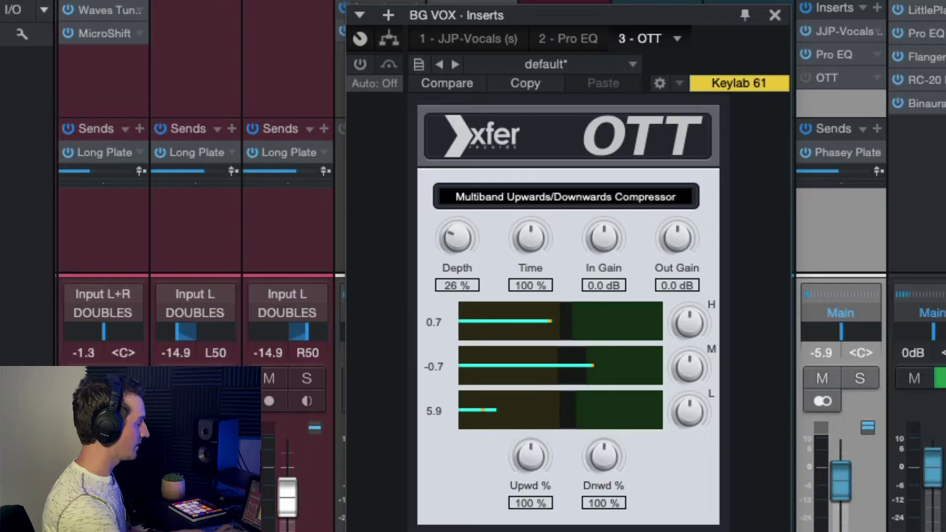
click(361, 64)
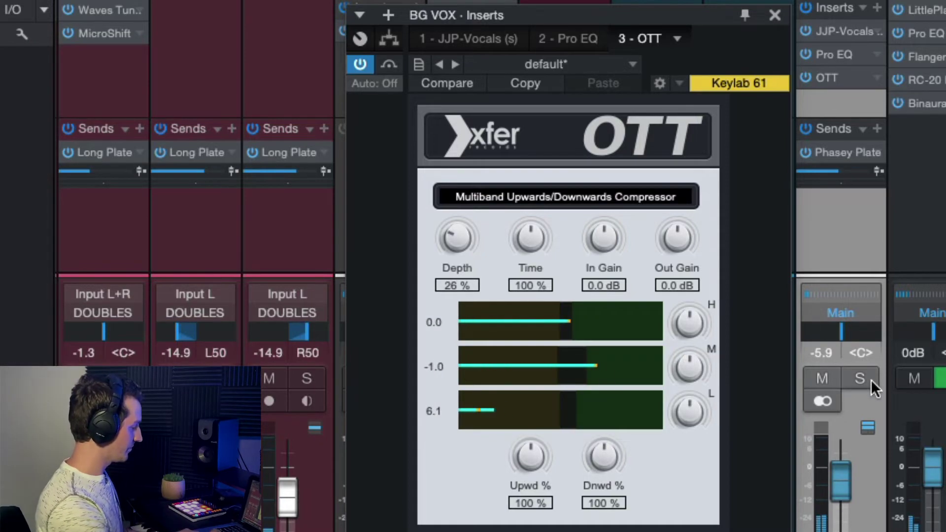
click(869, 379)
click(361, 65)
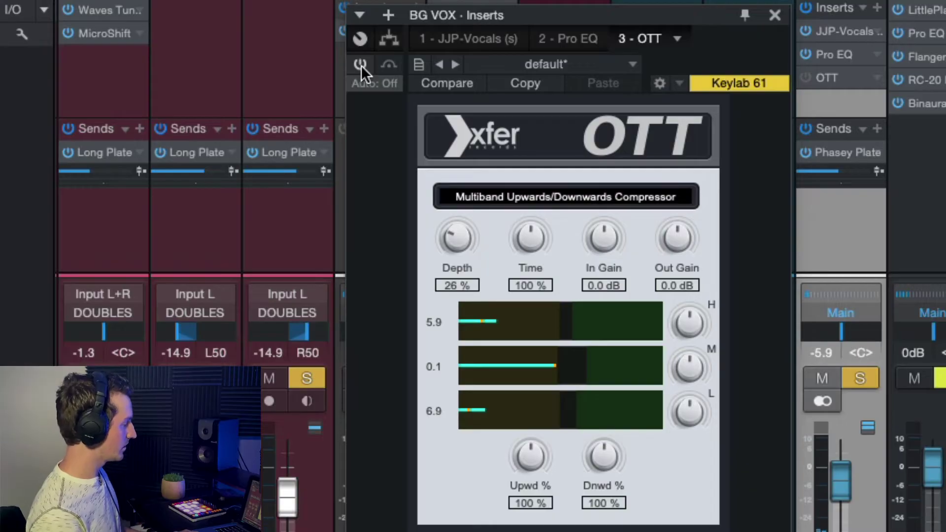
click(361, 65)
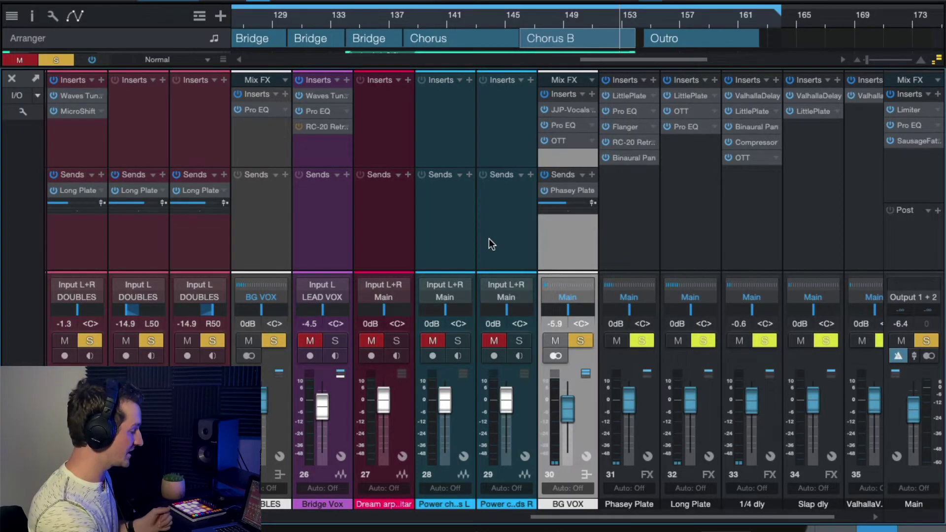
scroll(488, 239, left, 2)
scroll(489, 239, left, 5)
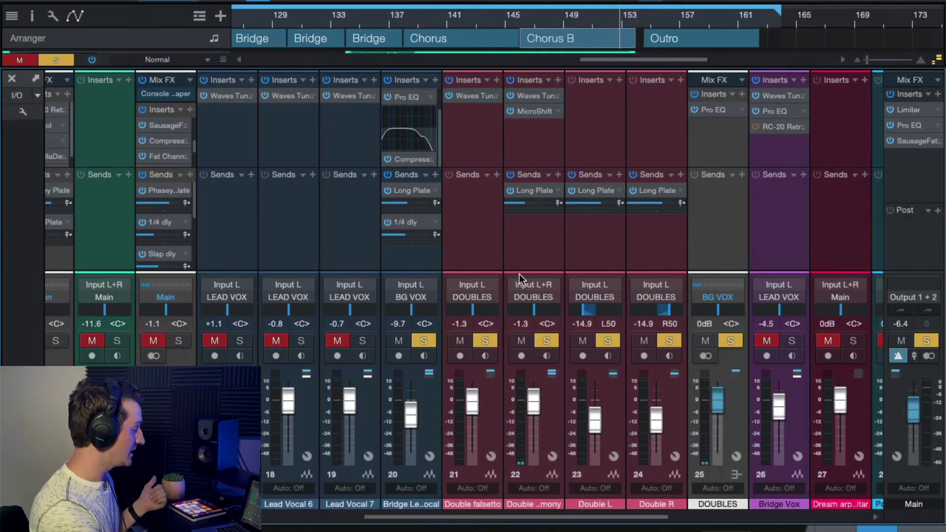
scroll(520, 274, right, 7)
- Clear the BG VOX solo and add a new insert to the LEAD VOX bus for OTT
click(523, 281)
click(567, 343)
scroll(398, 257, left, 3)
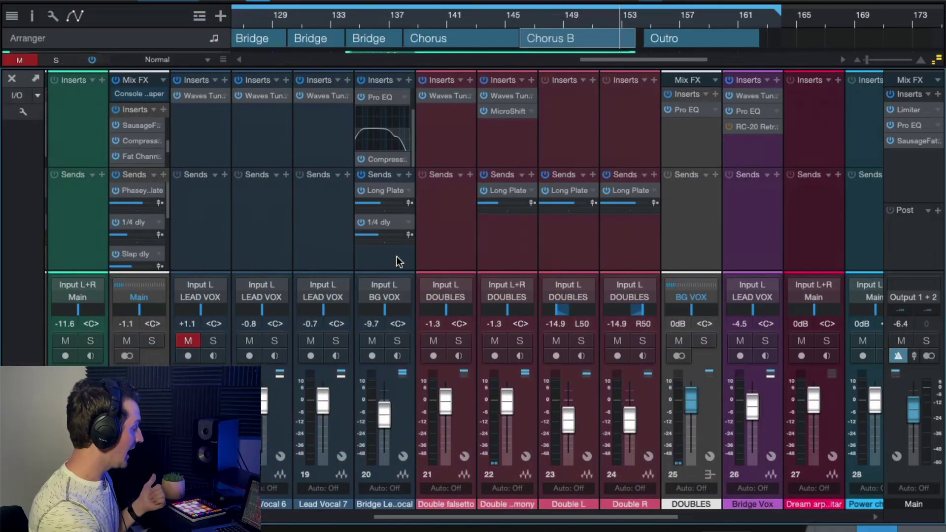
scroll(397, 256, left, 3)
scroll(355, 274, left, 3)
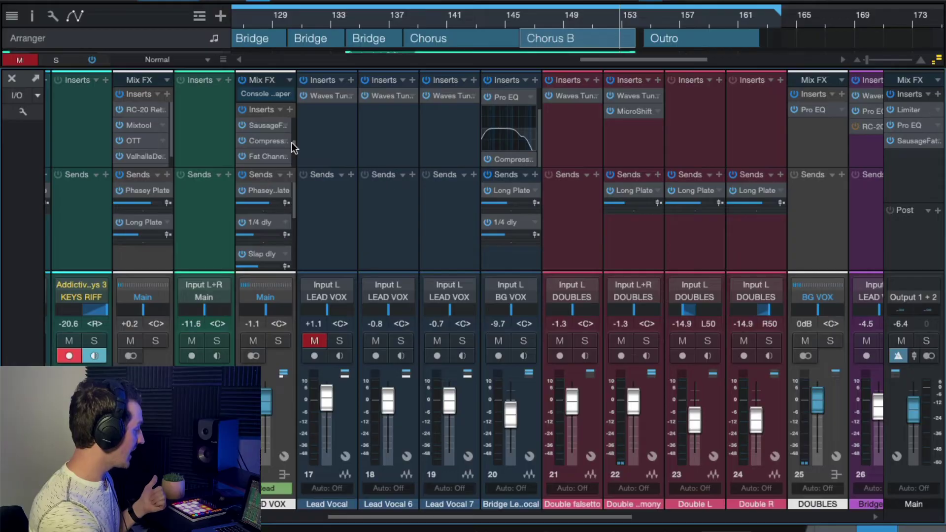
scroll(292, 148, down, 3)
click(289, 110)
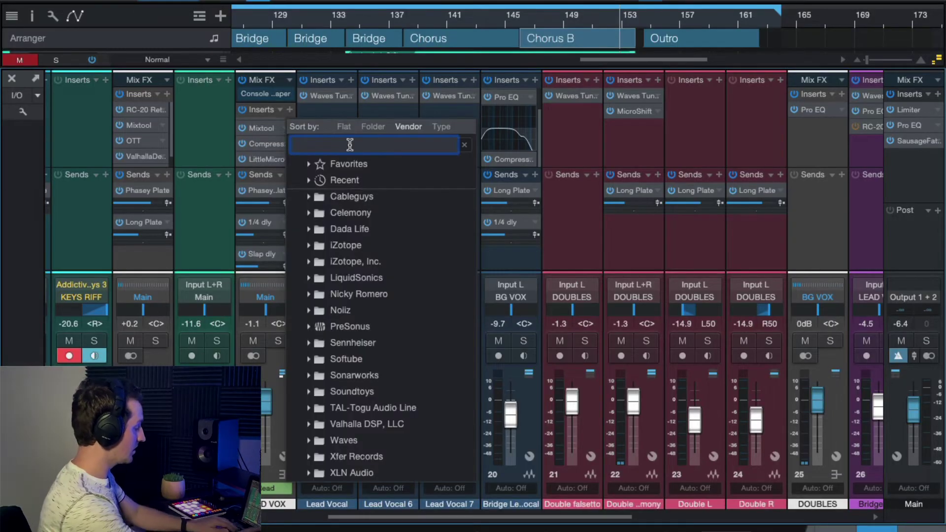
text(ott)
- Insert OTT on the LEAD VOX bus and bring its Depth down to 52%
key(Return)
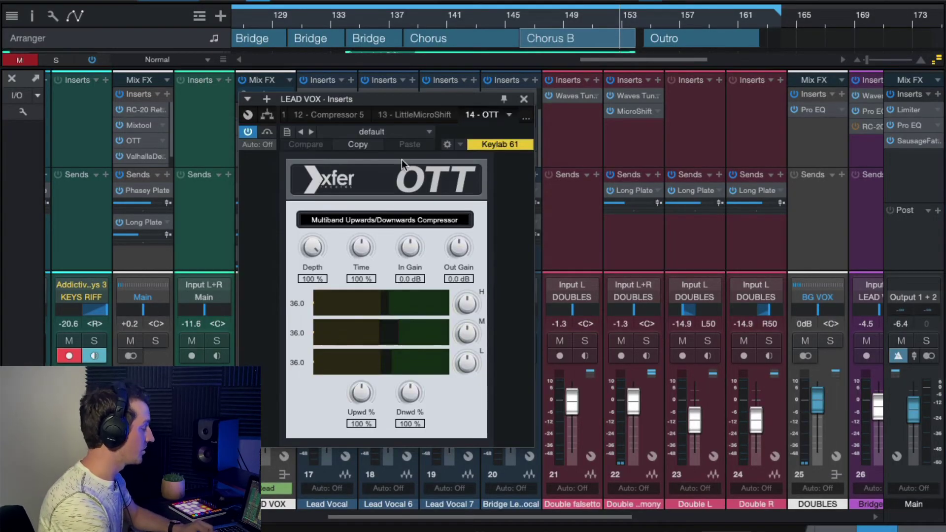
drag(312, 246, 308, 283)
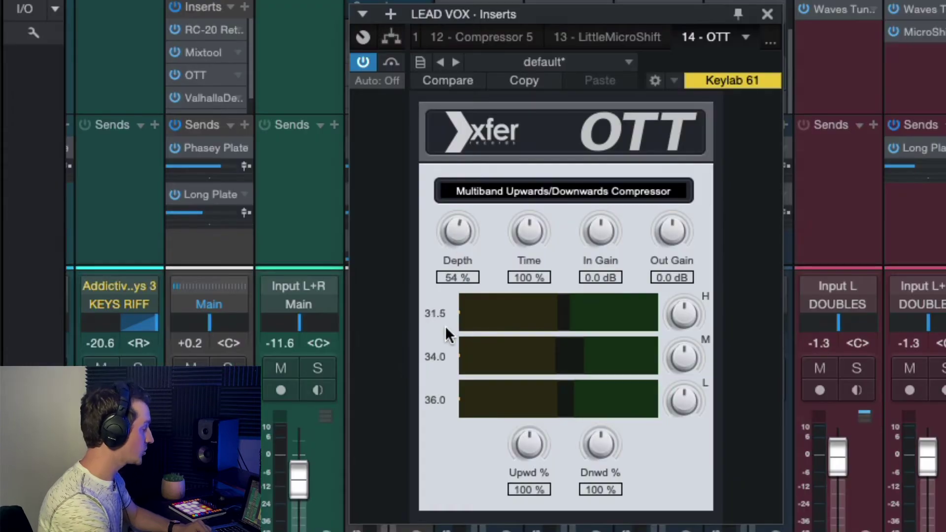
drag(448, 231, 449, 236)
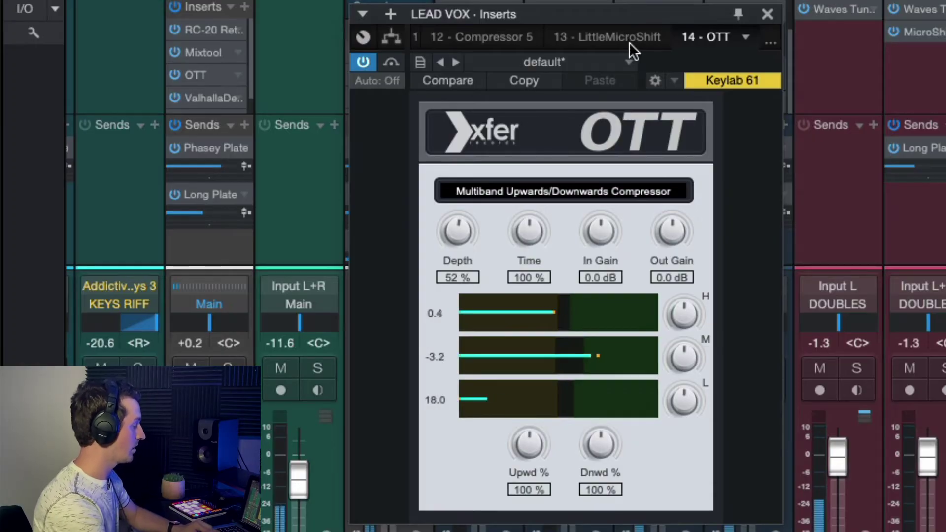
- Compare OTT bypassed against active during playback, leaving it switched on
click(768, 14)
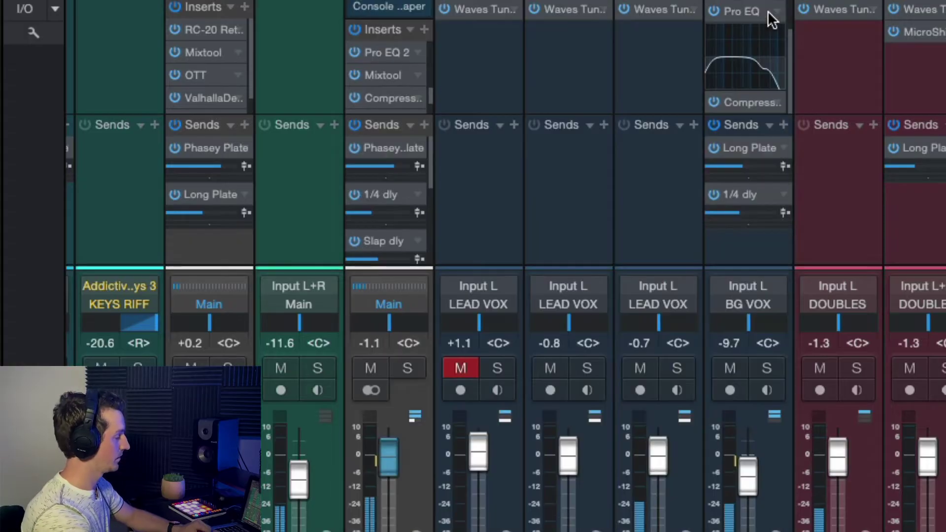
drag(429, 91, 427, 110)
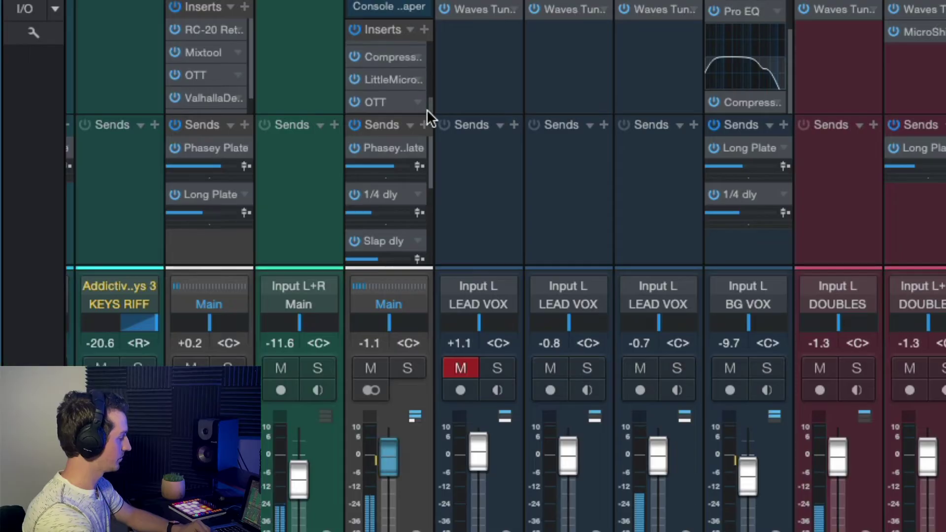
click(388, 101)
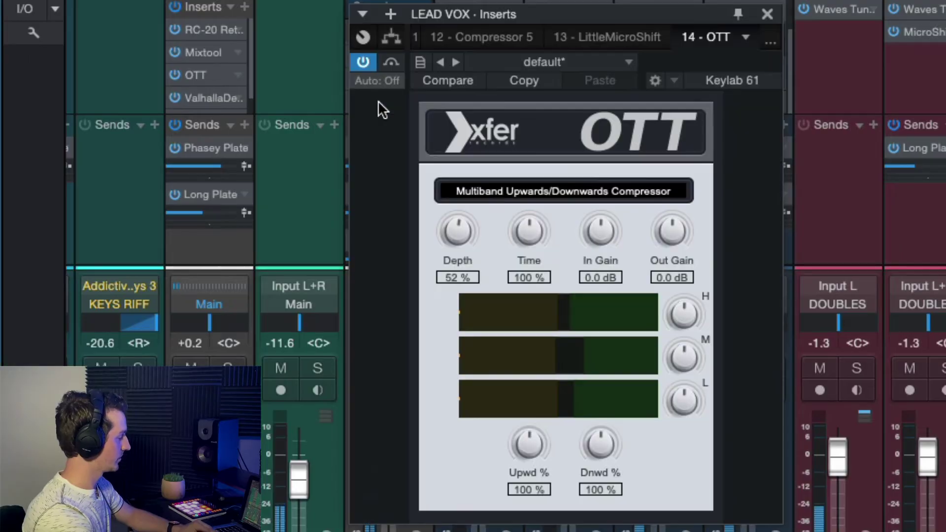
click(362, 58)
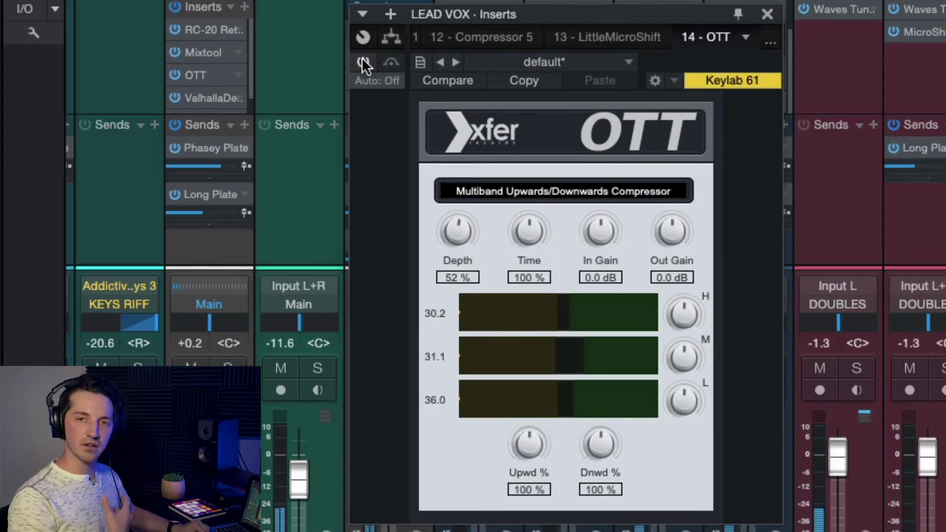
click(361, 58)
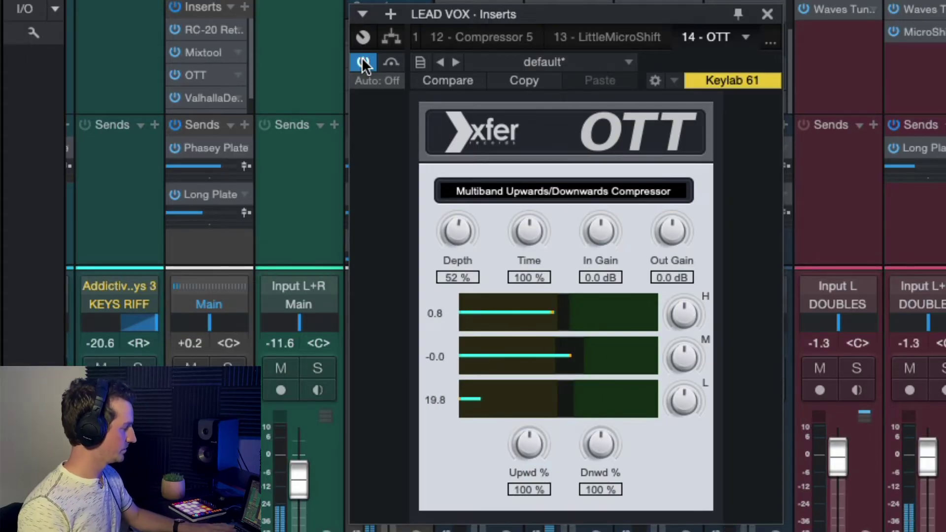
key(space)
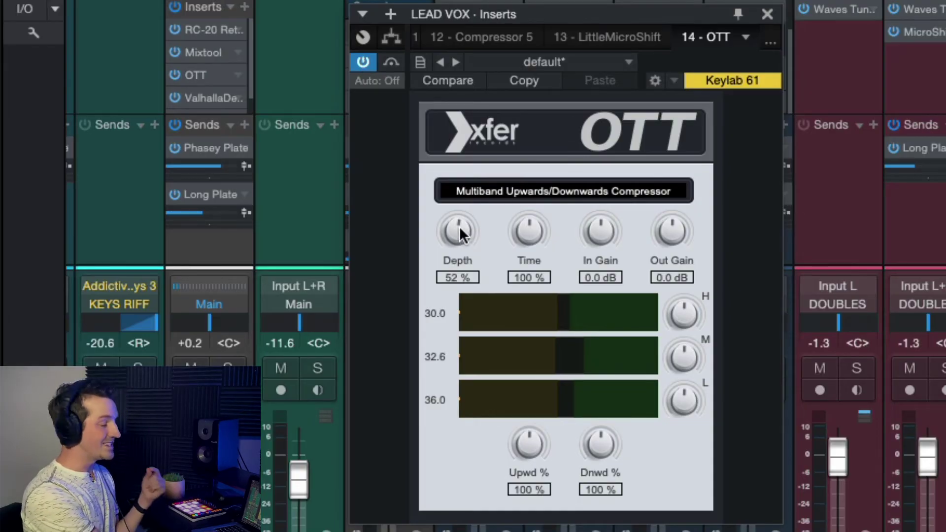
- Reduce the LEAD VOX bus OTT Depth to a subtle 20%
drag(459, 231, 441, 262)
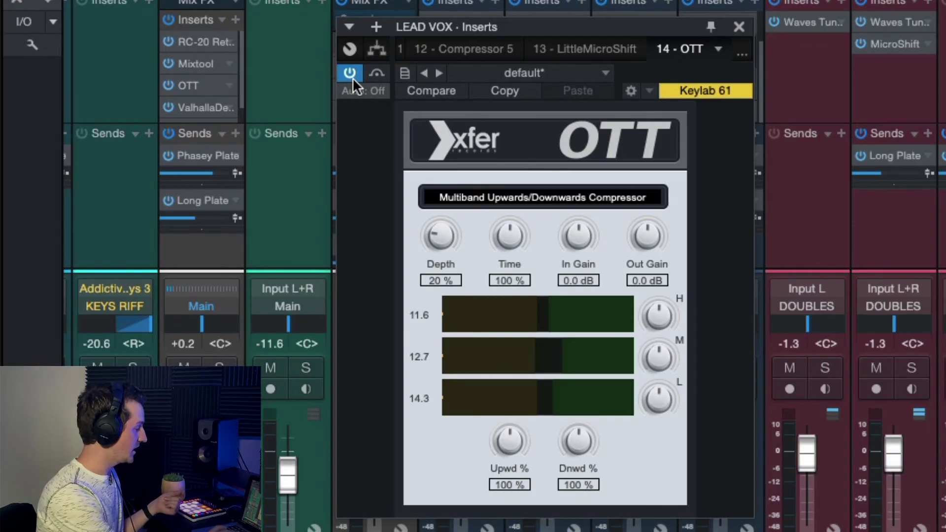
- Audition the OTT high band amount swept fully down and back up
drag(650, 319, 650, 415)
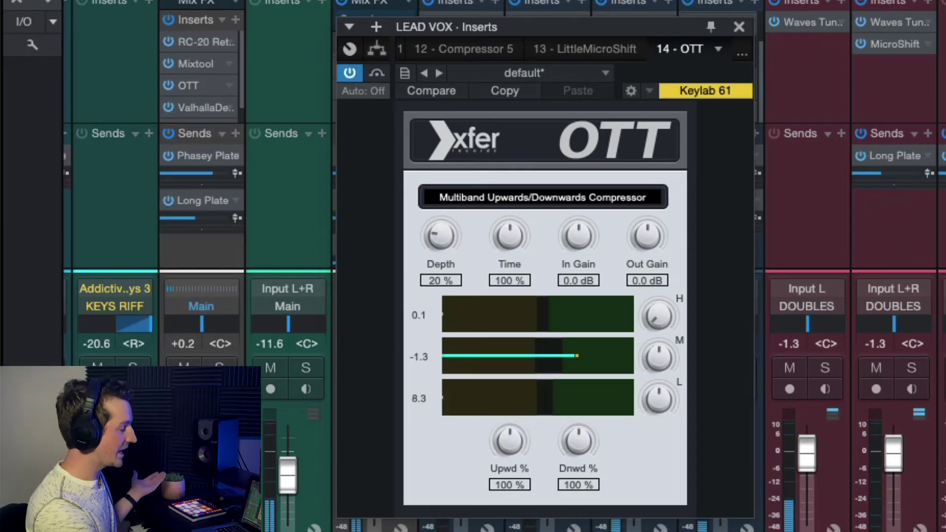
drag(673, 326, 669, 303)
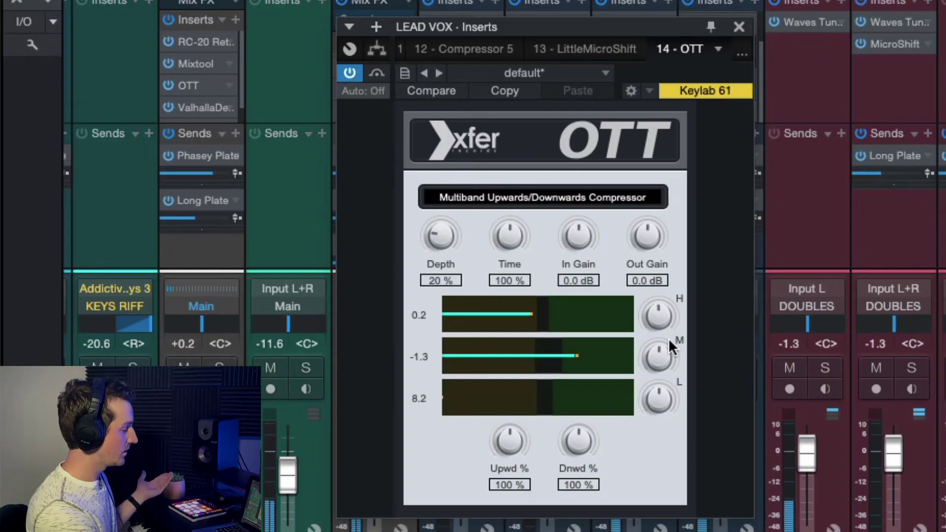
mouse_move(659, 34)
mouse_down()
mouse_move(836, 76)
mouse_move(677, 69)
mouse_move(615, 15)
mouse_up()
drag(683, 318, 688, 523)
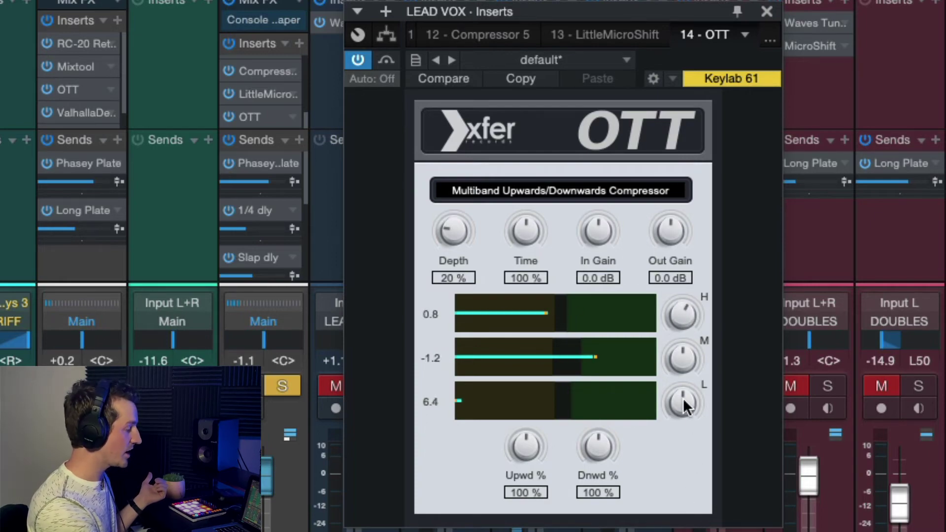
drag(687, 524, 678, 290)
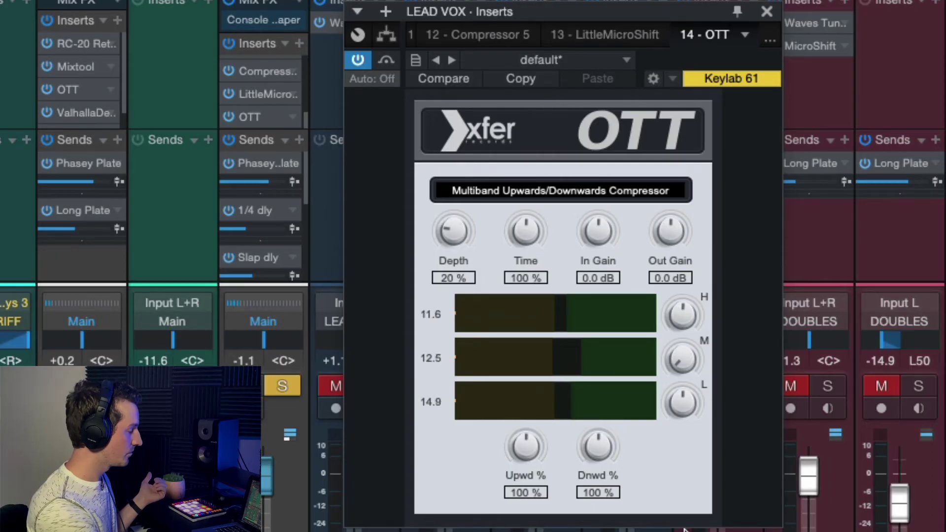
- Raise the low band amount and settle the mid band slightly lower
drag(678, 375, 682, 343)
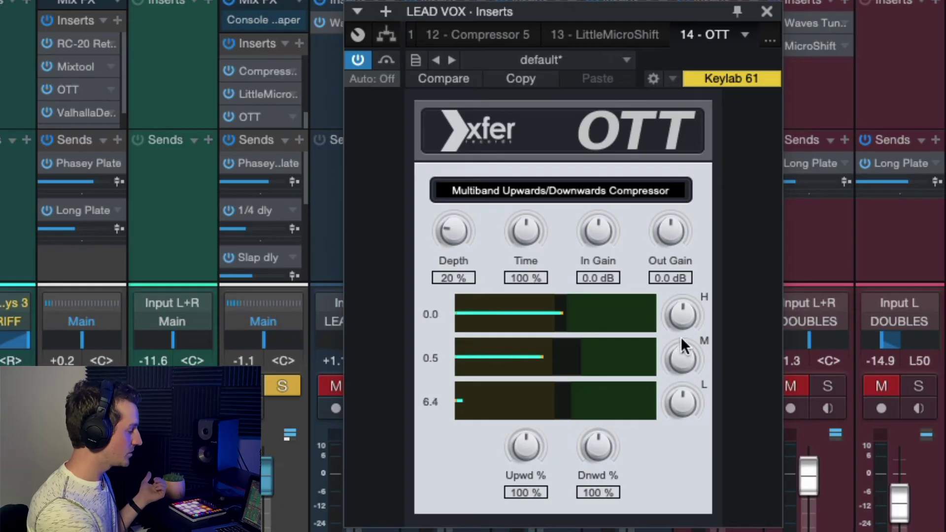
drag(691, 407, 691, 275)
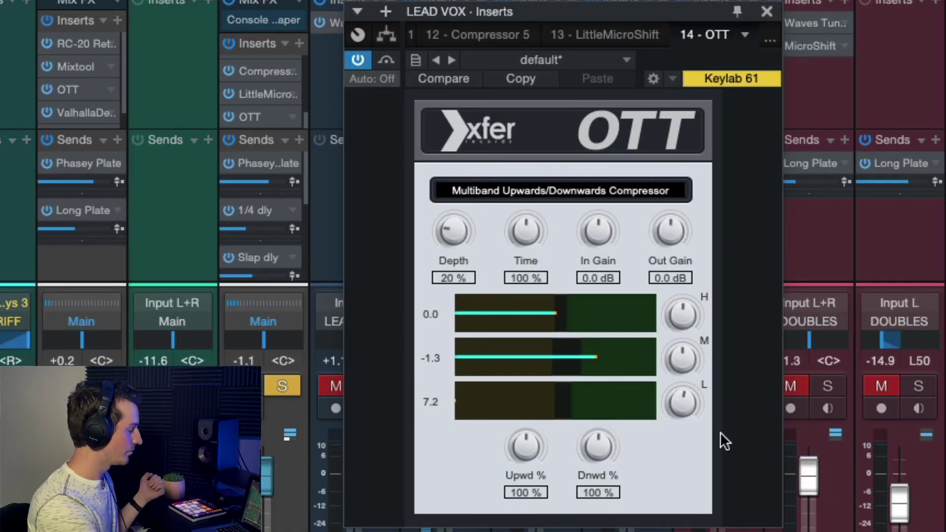
mouse_move(683, 358)
mouse_down()
mouse_move(682, 415)
mouse_move(682, 358)
mouse_up()
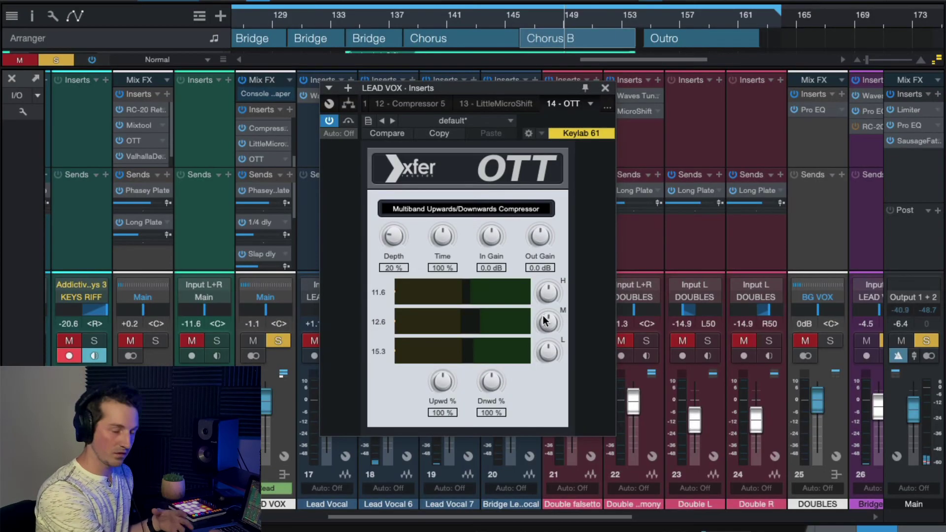
drag(549, 351, 549, 356)
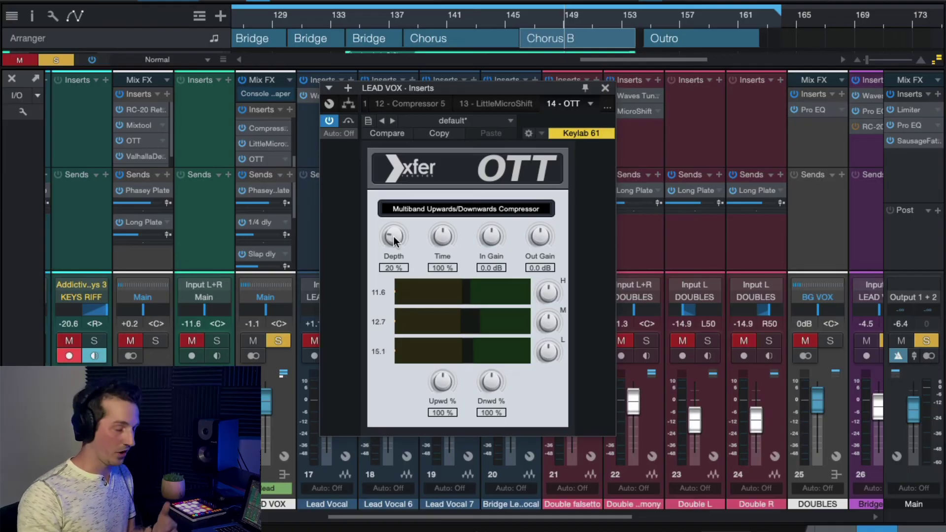
- Close the OTT window and leave the Console for the Arrange view of the vocal tracks
click(606, 88)
click(12, 77)
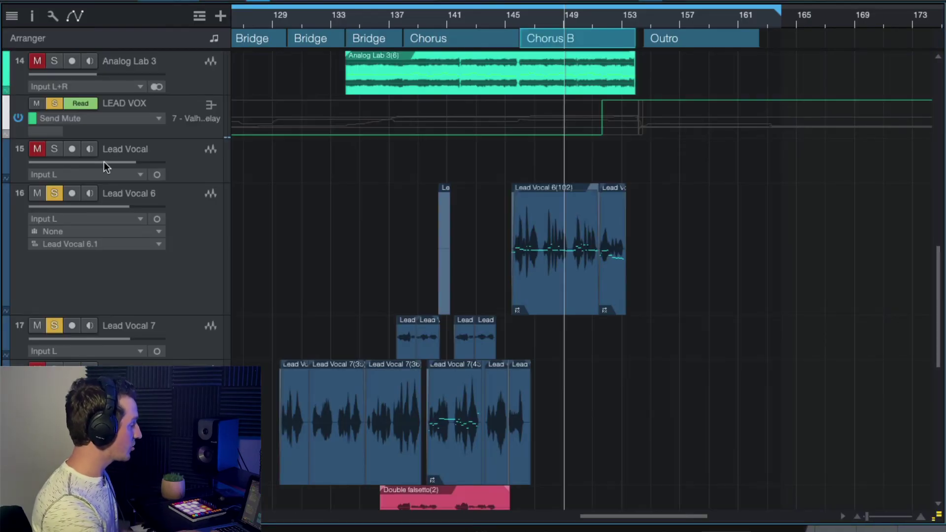